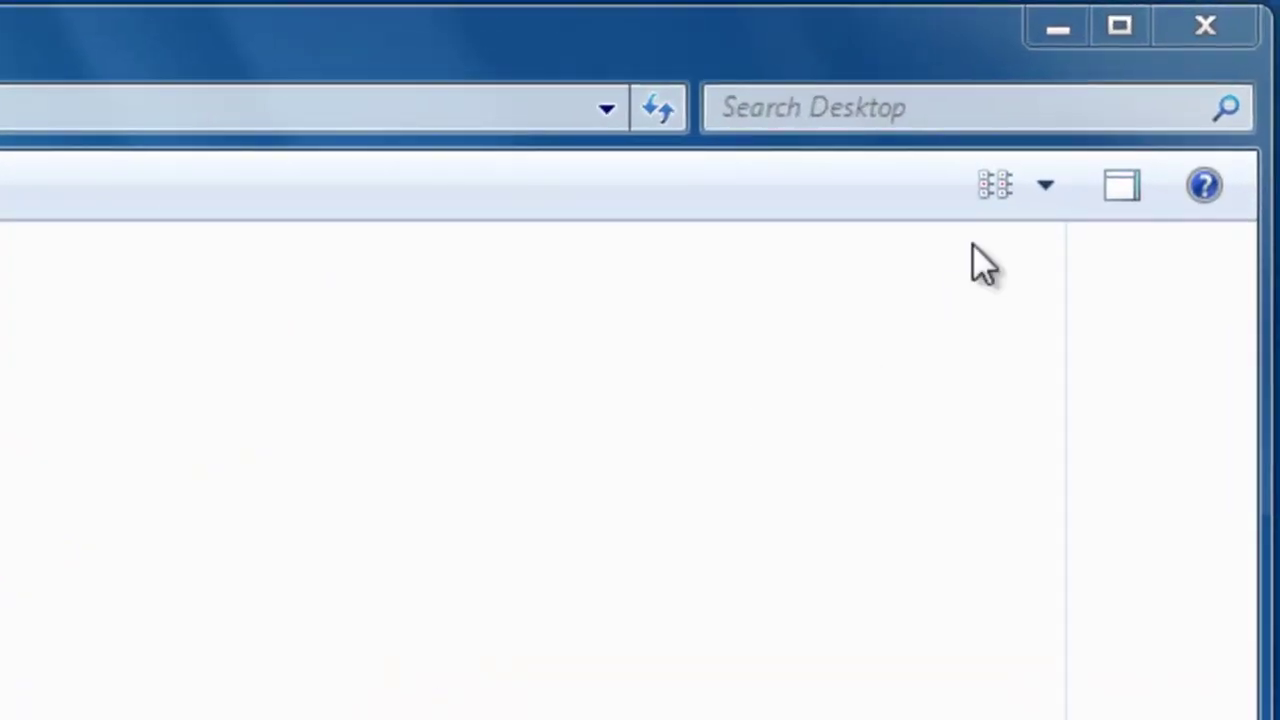
- Enlarge the icons in the Desktop folder to extra large and look through the folder's contents
left_click(1043, 188)
left_click_drag(941, 365, 934, 40)
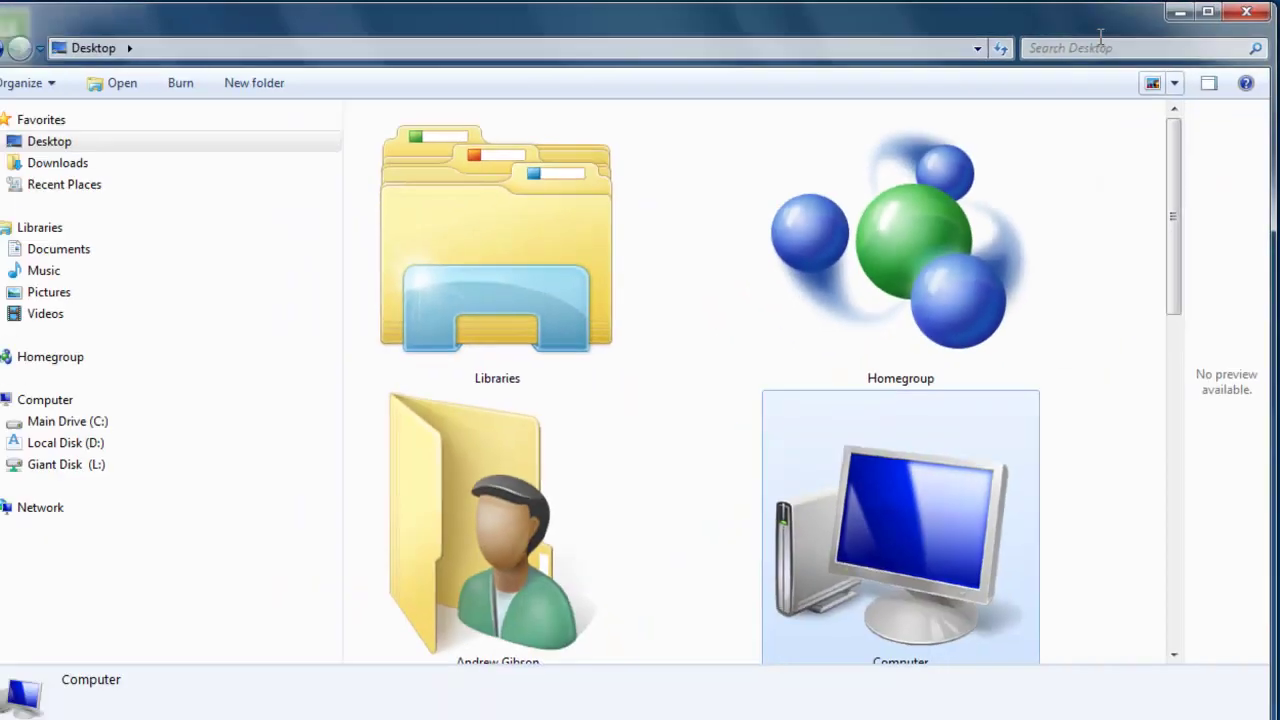
left_click_drag(1168, 185, 1236, 594)
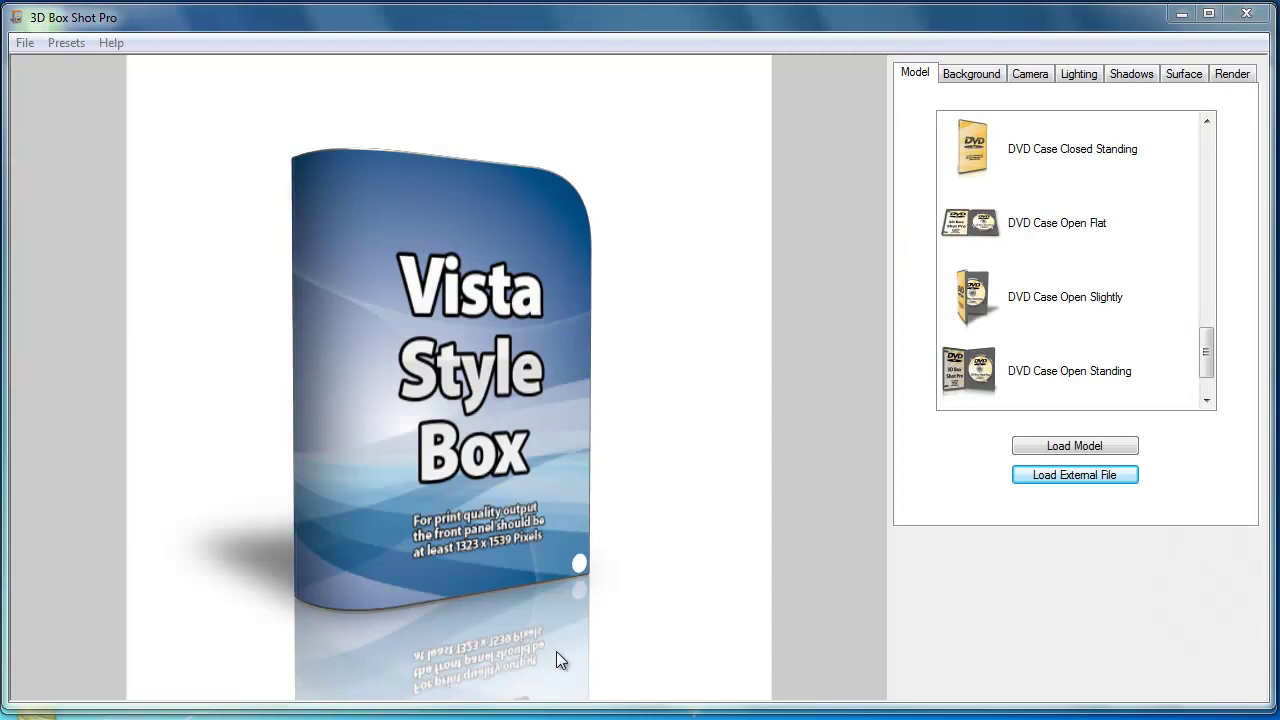
- Rotate the Vista-style box in 3D Box Shot Pro and browse the list of available models
left_click_drag(447, 392, 516, 405)
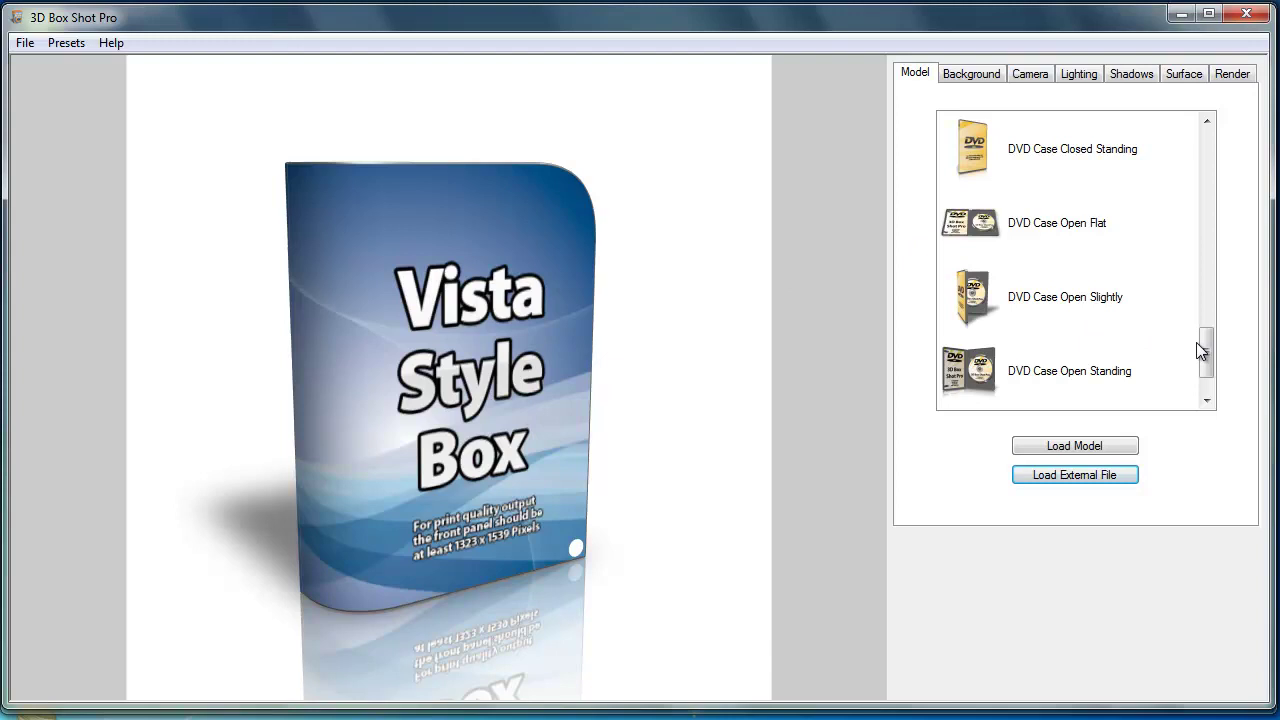
left_click_drag(1206, 352, 1248, 245)
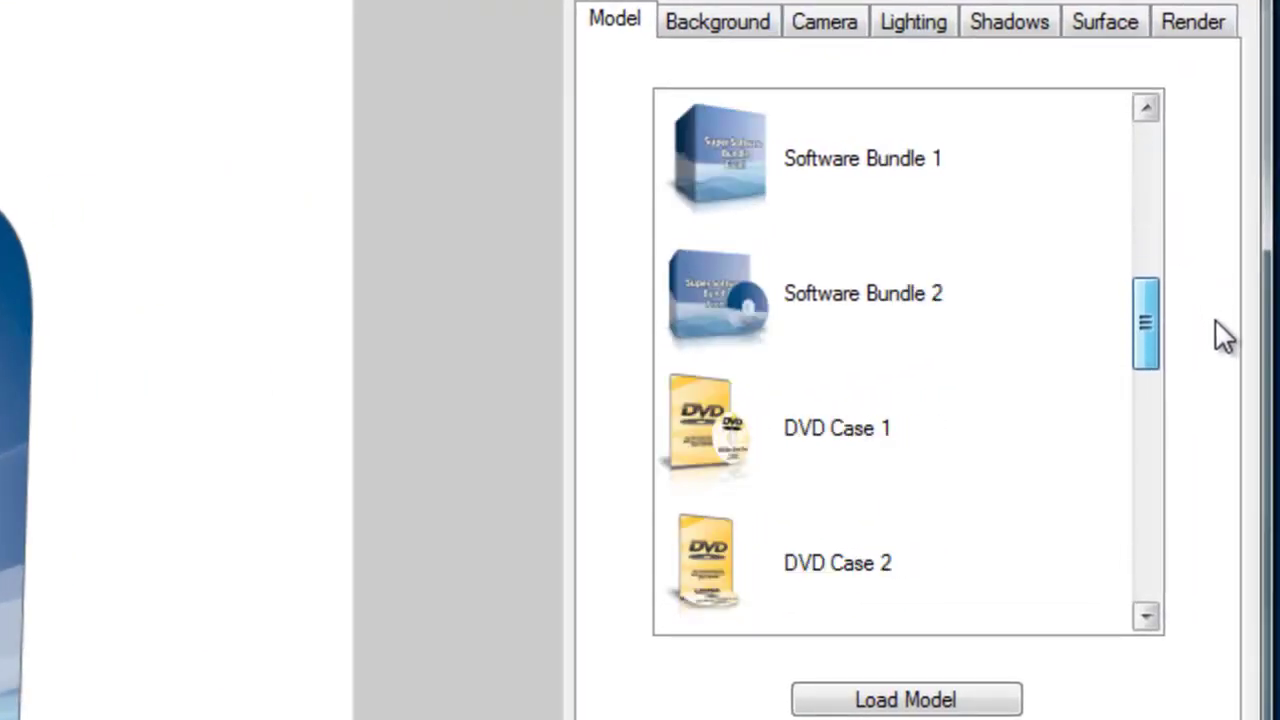
left_click_drag(1215, 323, 1279, 630)
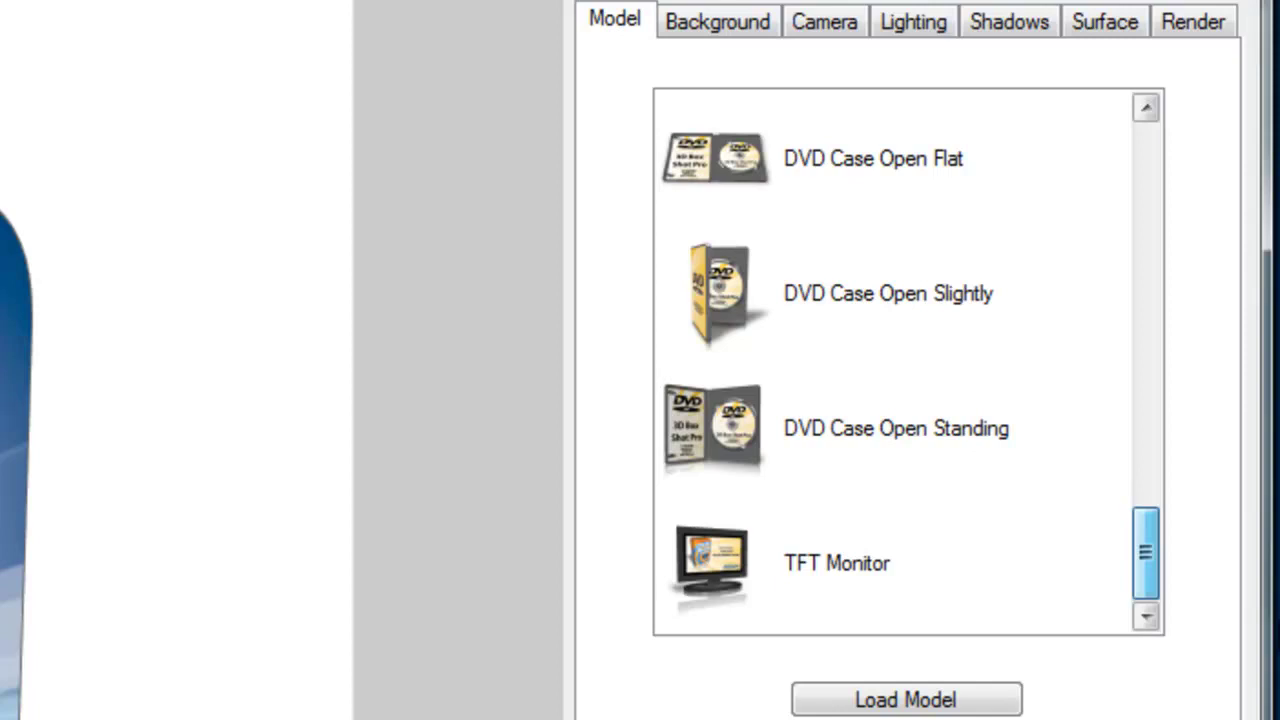
scroll(1274, 450, "up", 5)
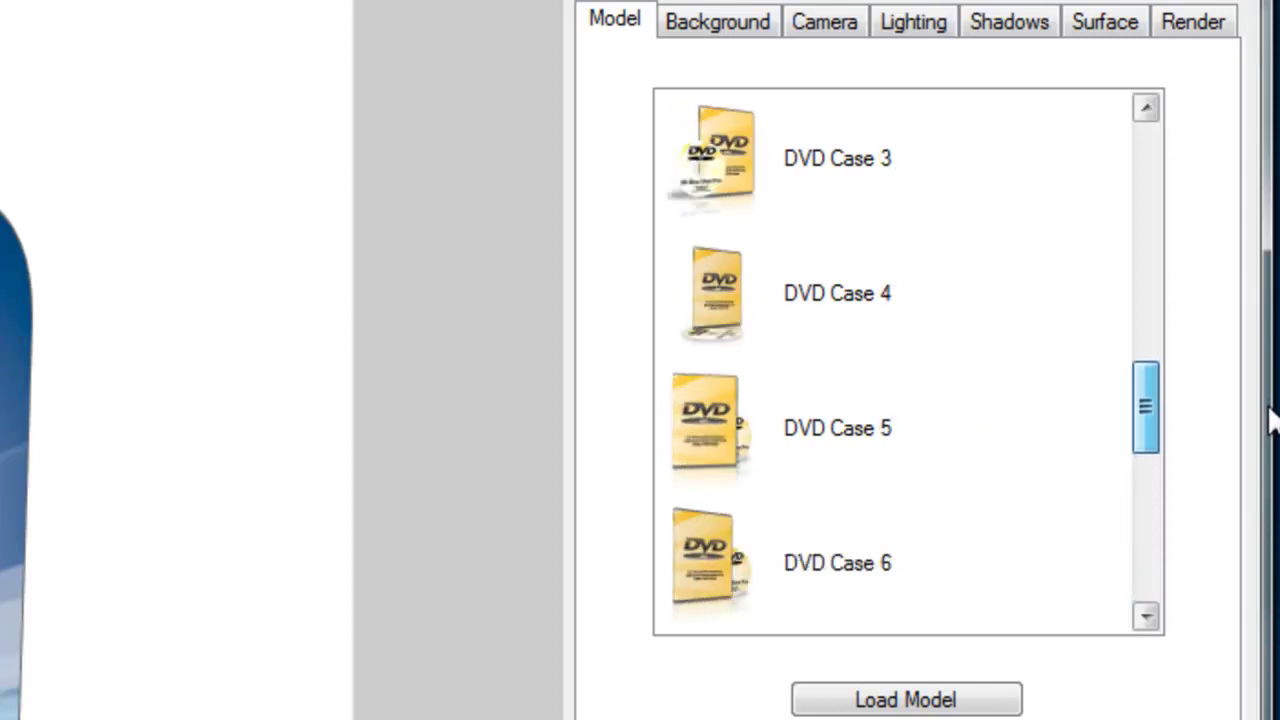
scroll(1272, 416, "up", 1)
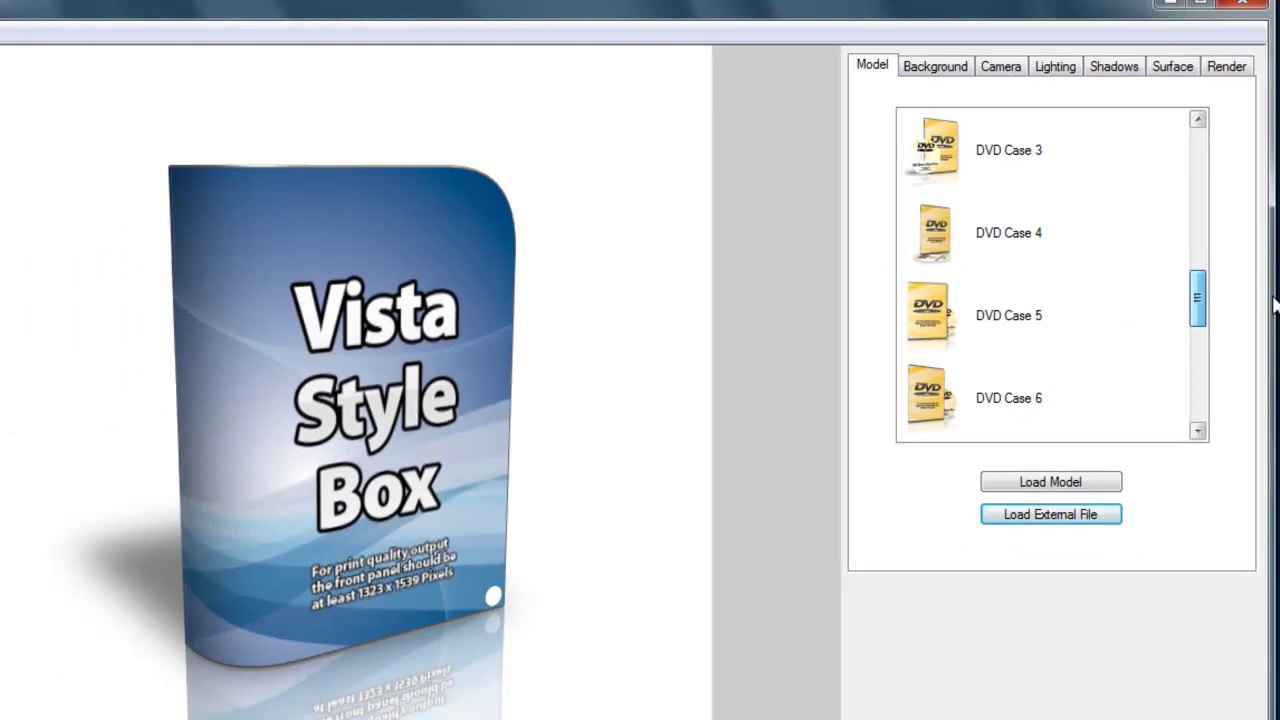
scroll(1272, 350, "up", 2)
scroll(1272, 250, "up", 4)
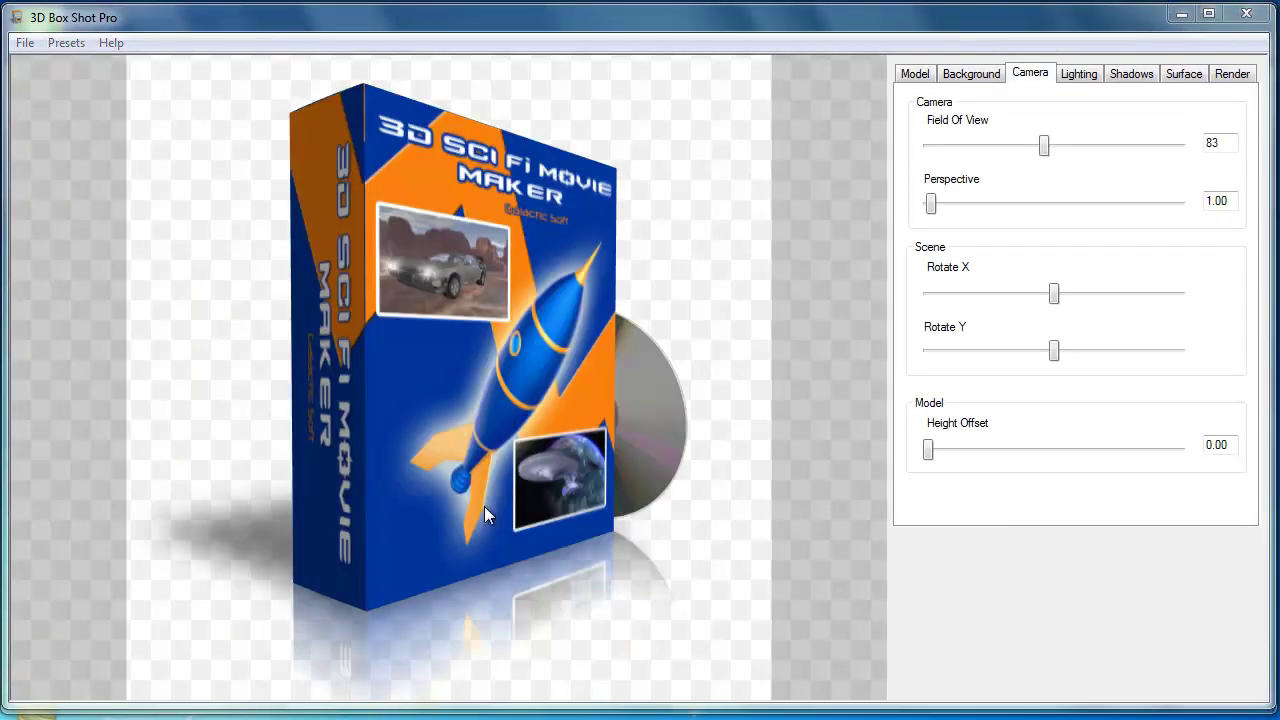
- Rotate the 3D Sci Fi Movie Maker box slightly, and turn the transparent background off and on again
mouse_move(484, 506)
left_mouse_down()
mouse_move(400, 503)
mouse_move(471, 508)
left_mouse_up()
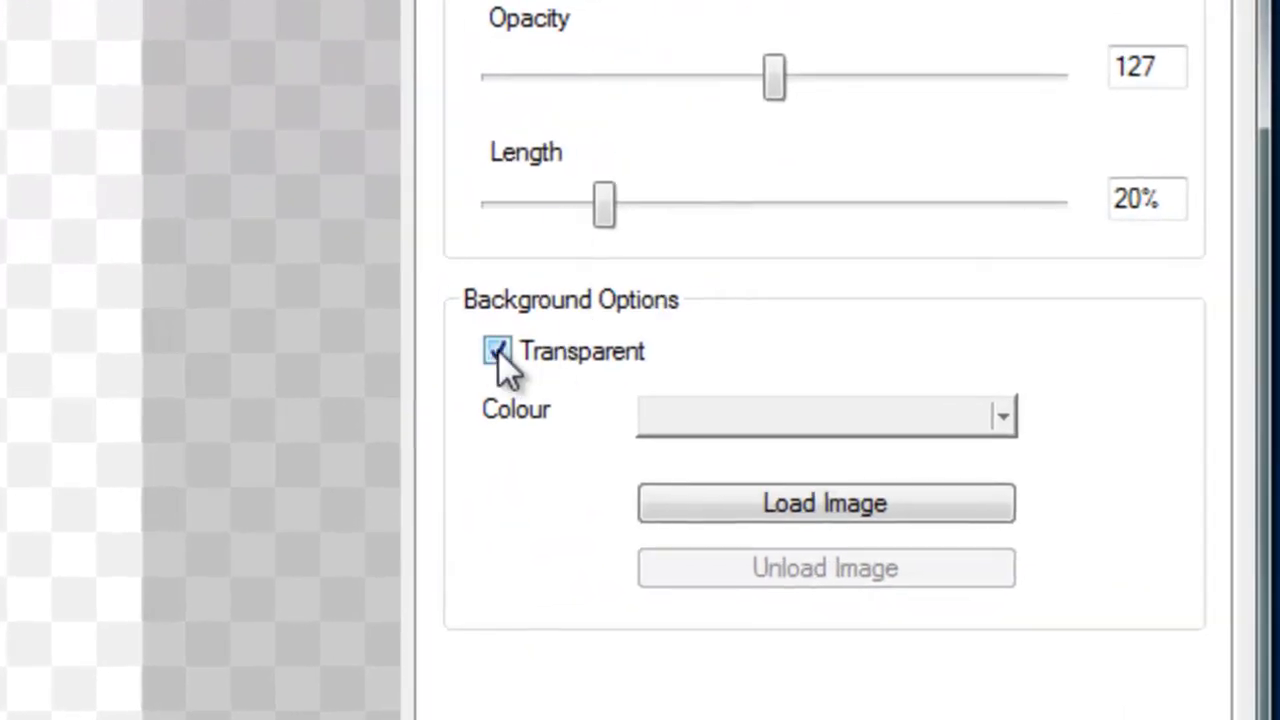
left_click(497, 350)
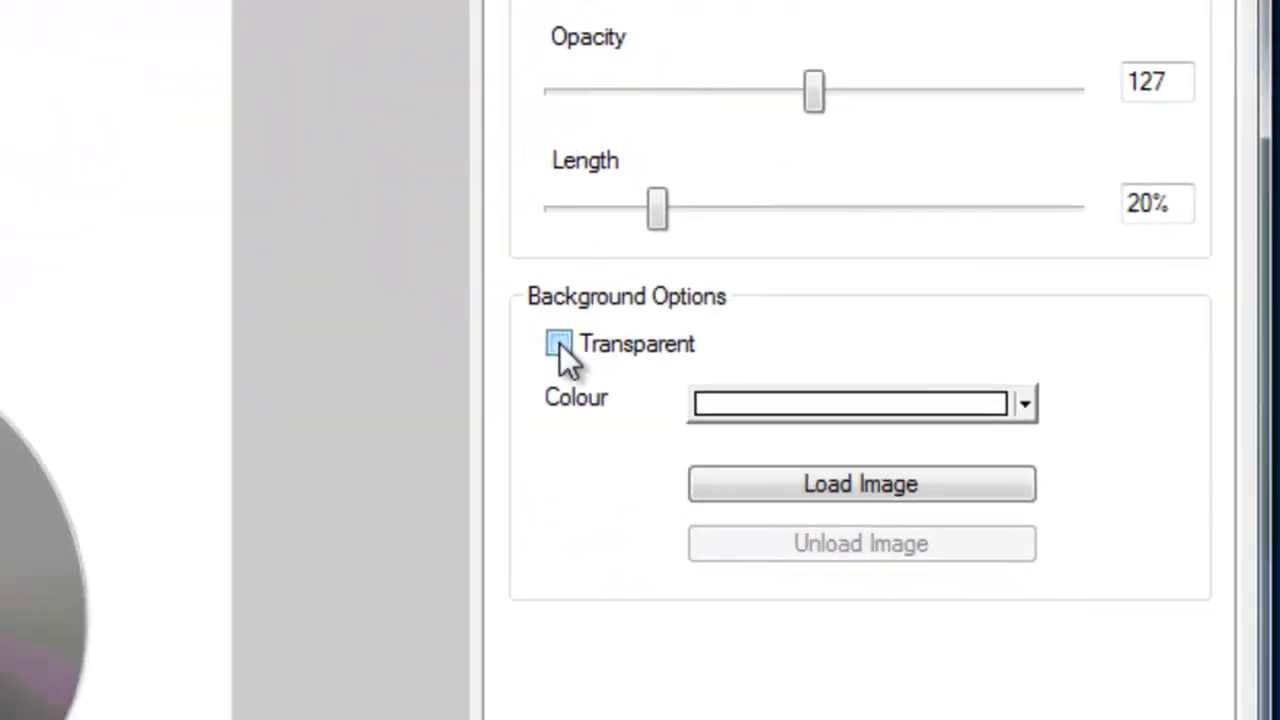
left_click(497, 350)
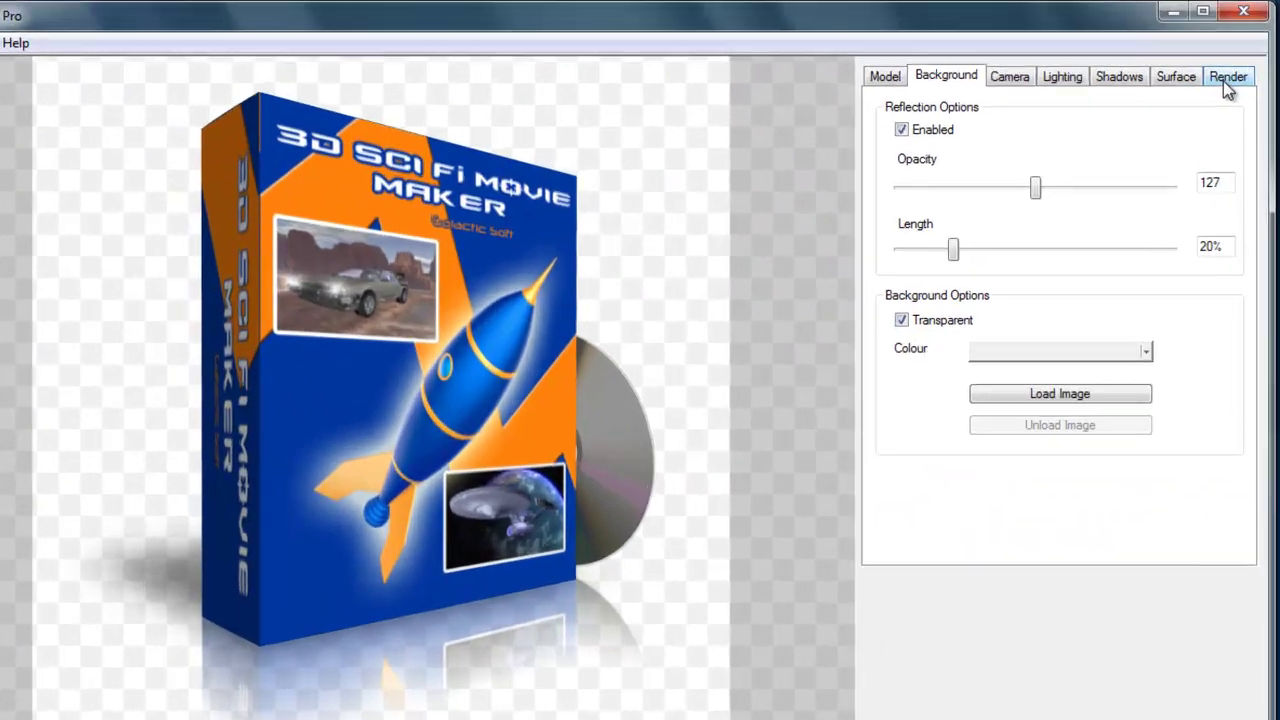
- Set the render output width to 256 pixels
left_click(1226, 80)
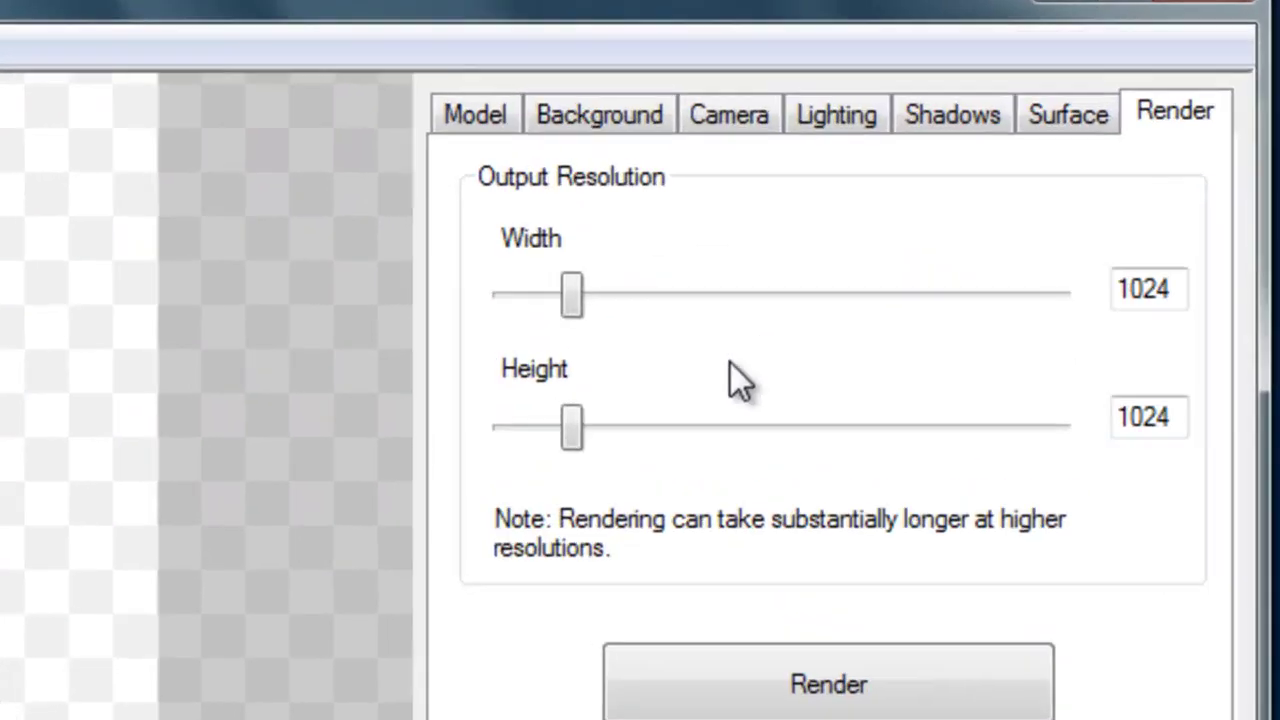
left_click_drag(936, 173, 912, 180)
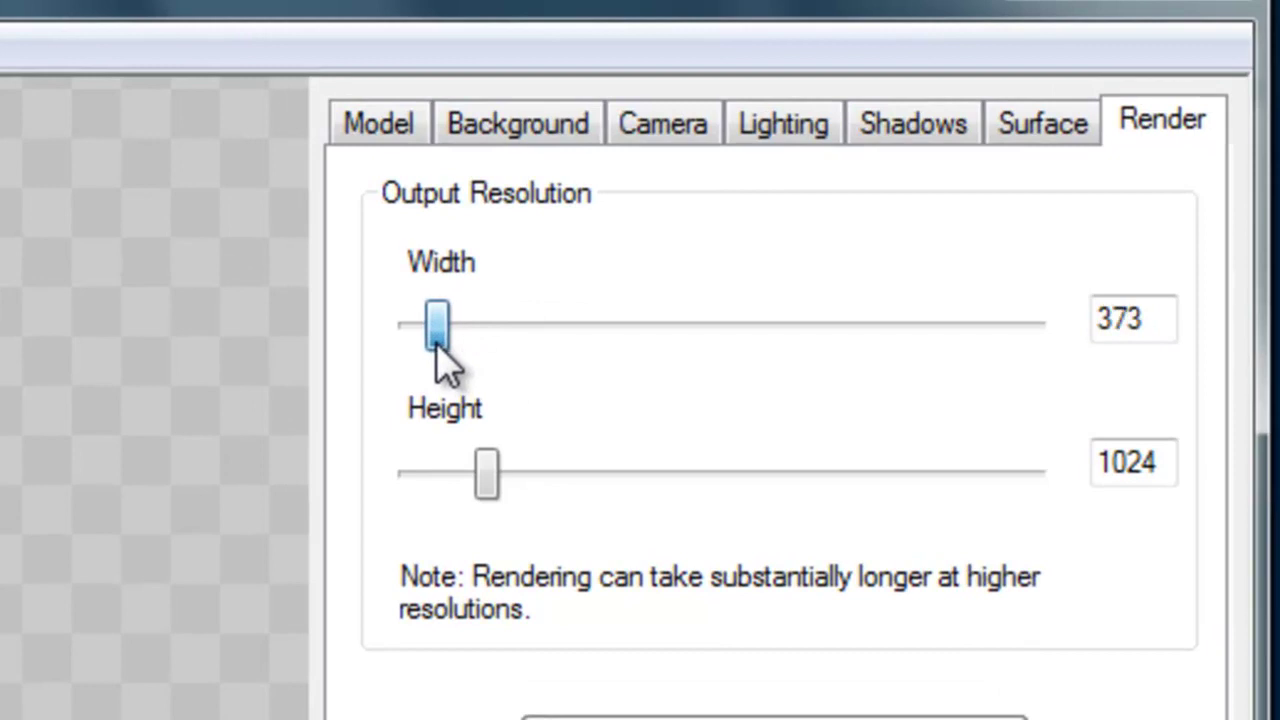
left_click_drag(435, 345, 428, 358)
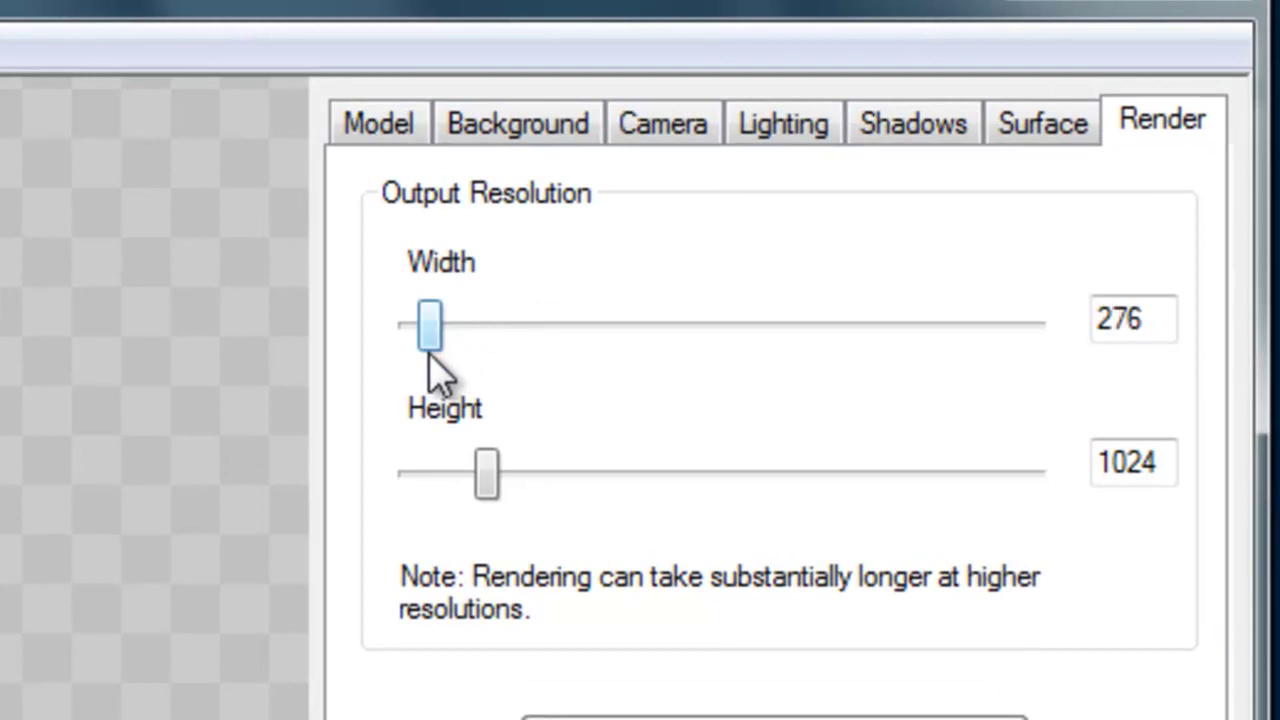
key("Left")
key("Left")
key("Left")
key("Left")
key("Left")
key("Left")
key("Left")
key("Left")
key("Left")
key("Left")
key("Left")
key("Left")
key("Left")
key("Left")
key("Left")
key("Left")
key("Left")
key("Left")
key("Left")
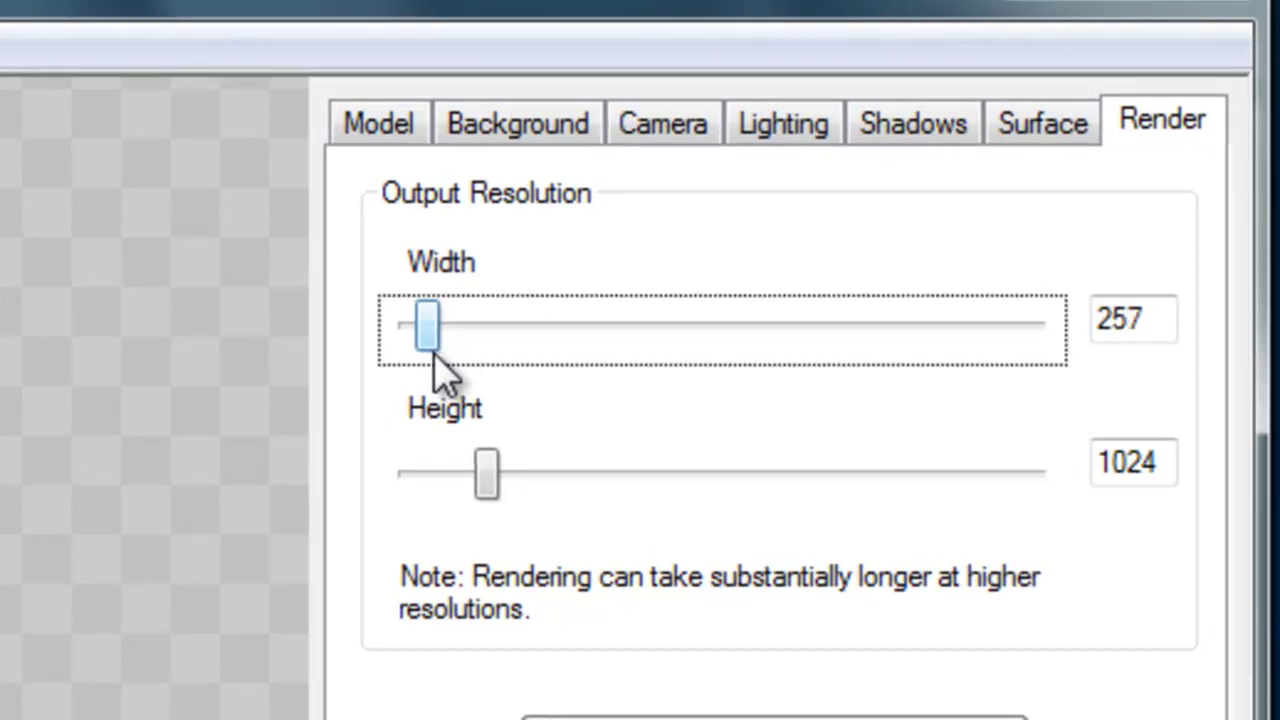
key("Left")
key("Left")
key("Left")
key("Right")
key("Right")
- Set the render output height to 256 pixels
left_click_drag(481, 468, 427, 489)
key("Right")
key("Right")
key("Right")
key("Right")
key("Right")
key("Right")
key("Right")
key("Right")
key("Right")
key("Right")
key("Right")
key("Right")
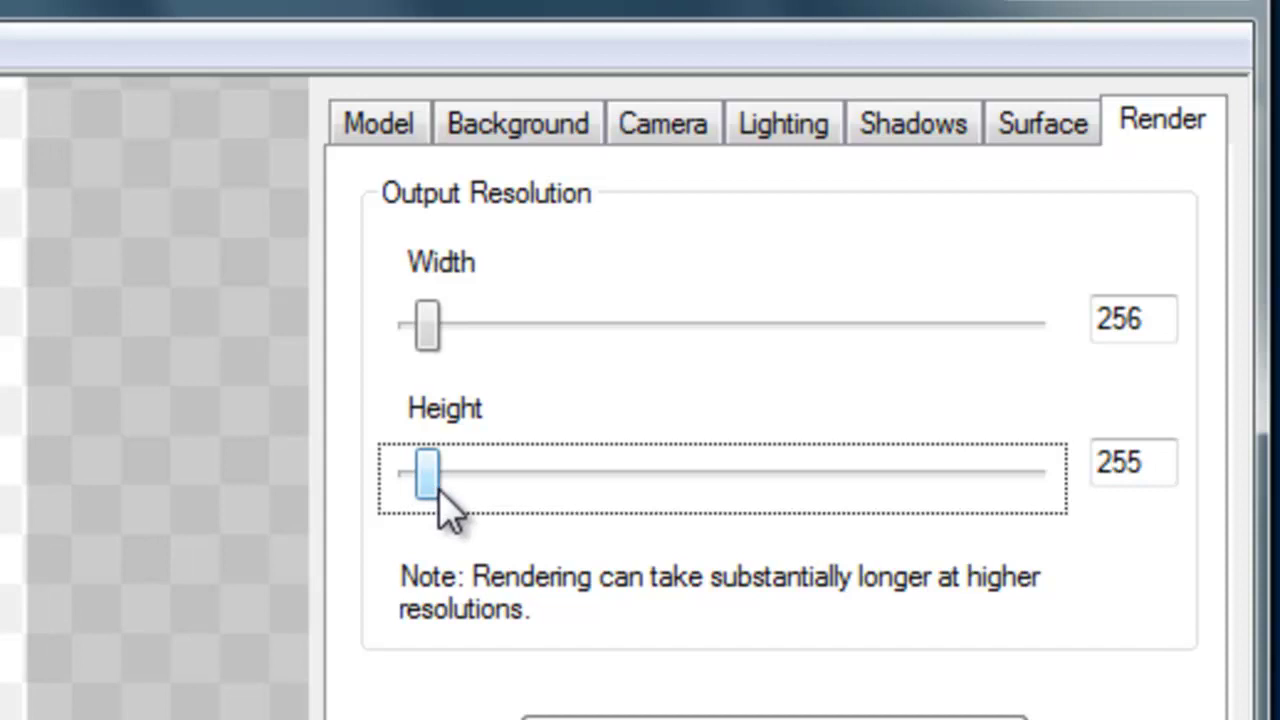
key("Right")
- Render the box image and save it to the Desktop as a PNG named "galactic Softw"
left_click(1058, 338)
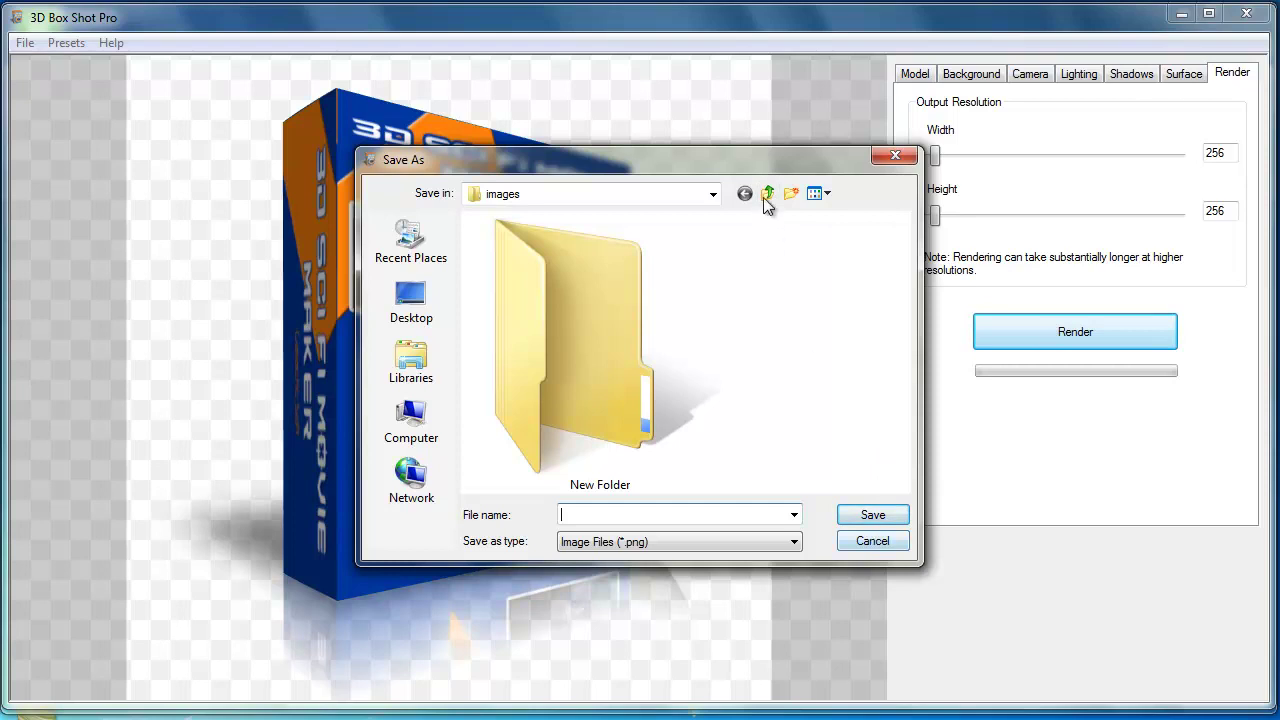
left_click(766, 194)
left_click(766, 194)
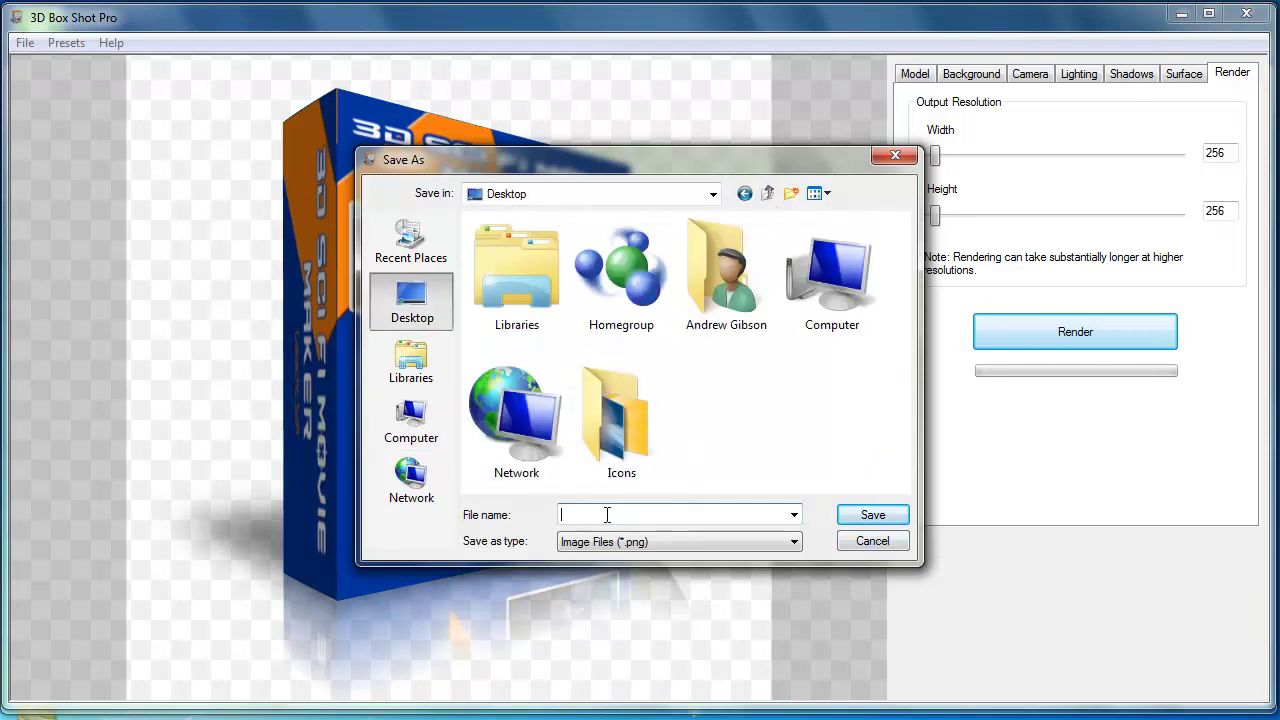
type("ga")
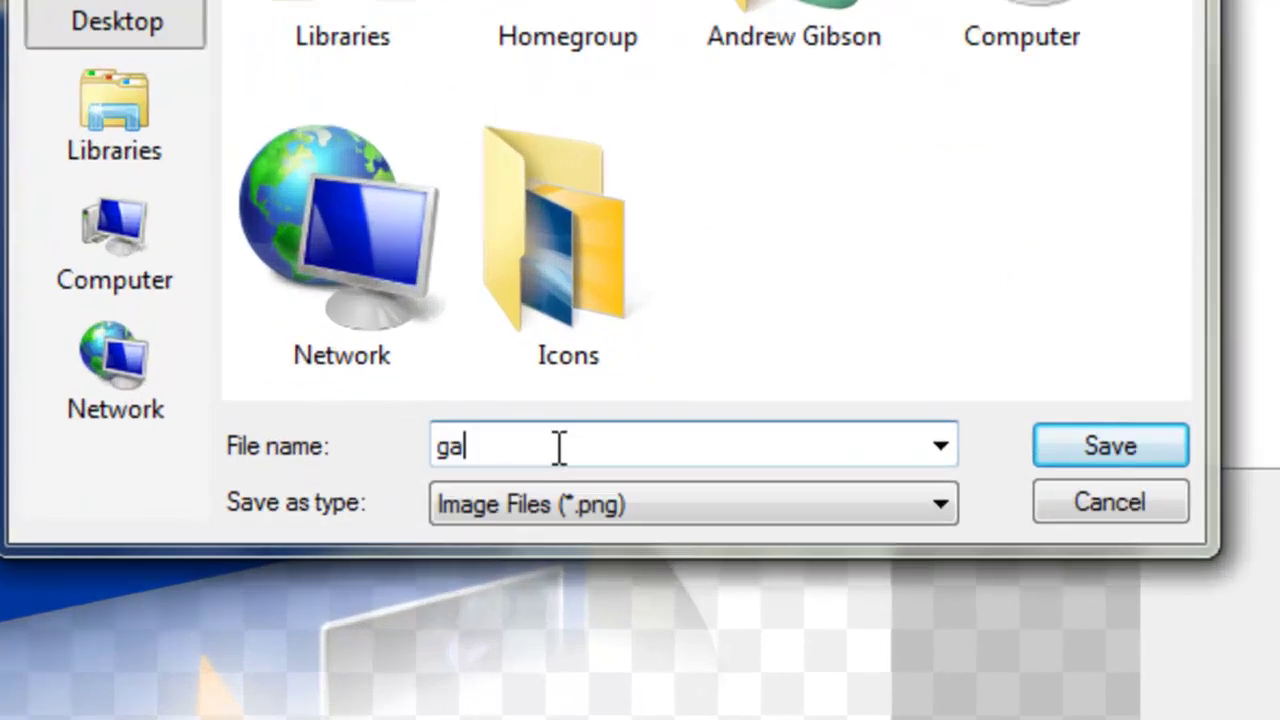
type("lactic")
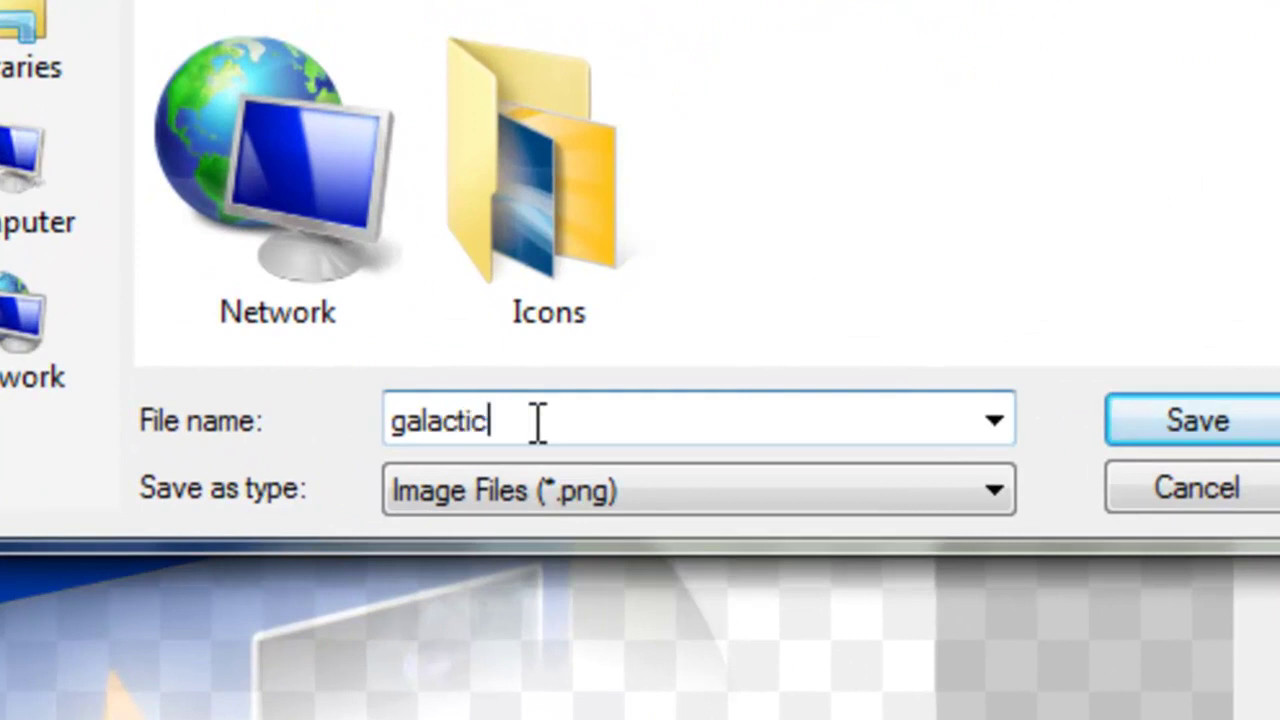
type(" Softw")
key("Return")
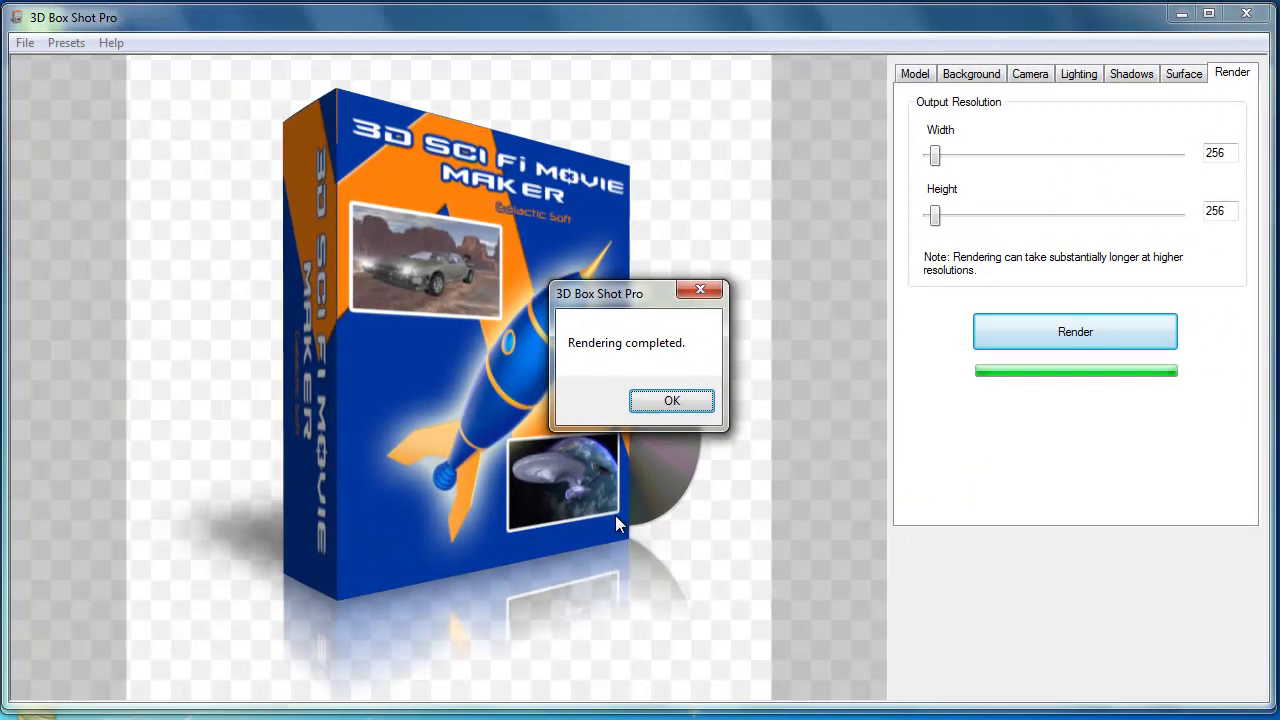
left_click(687, 400)
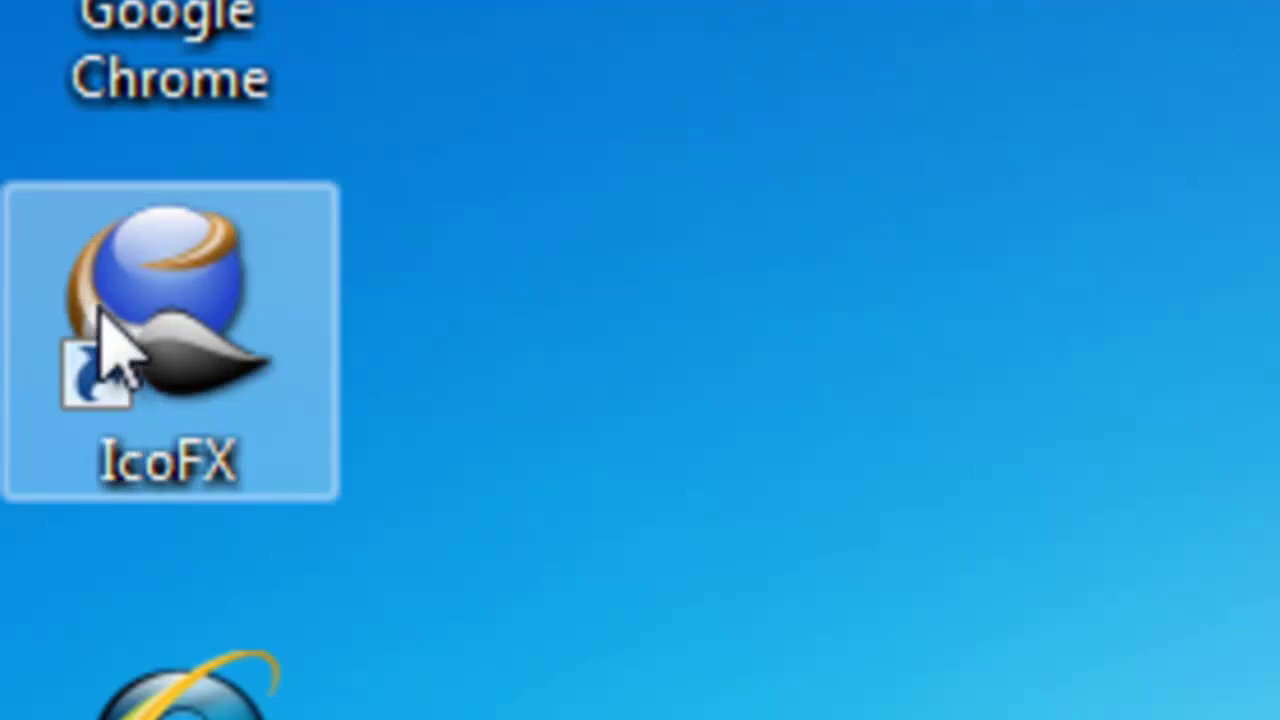
- Launch IcoFX and open the rendered box image as a 256 x 256 icon image in True Color + Alpha Channel (32 bits)
double_click(200, 355)
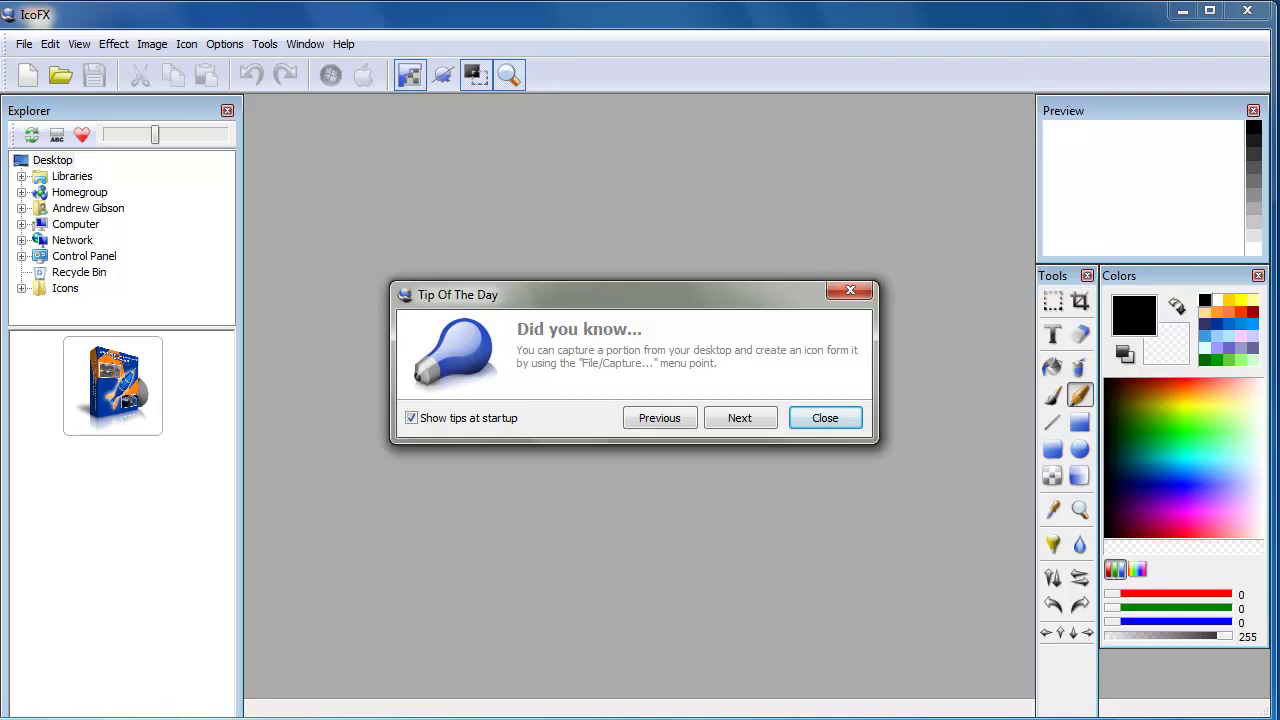
key("Escape")
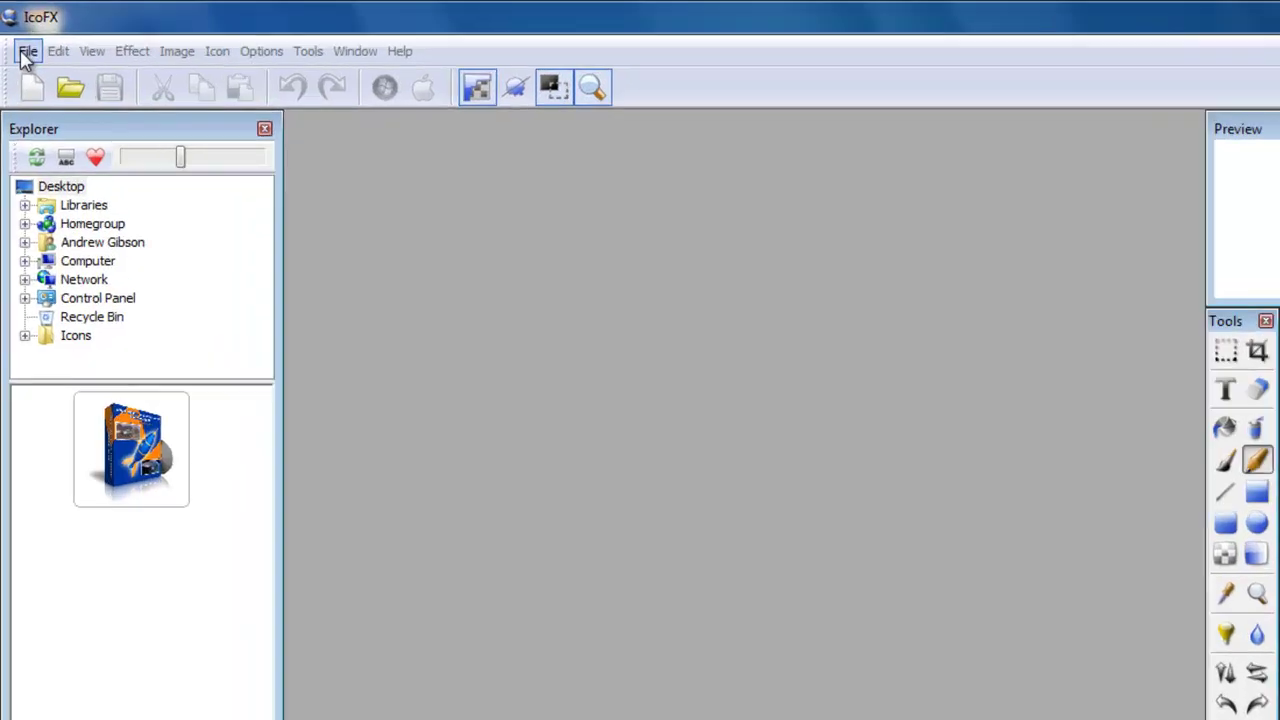
left_click(24, 44)
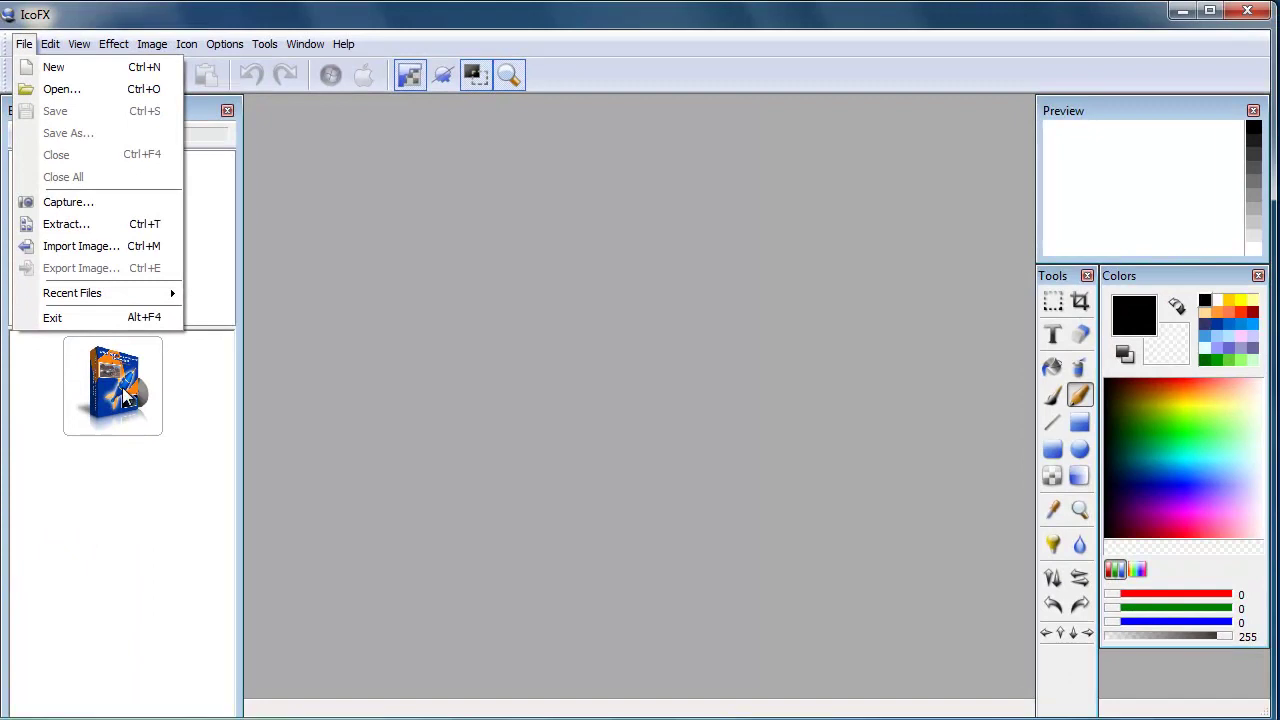
double_click(127, 397)
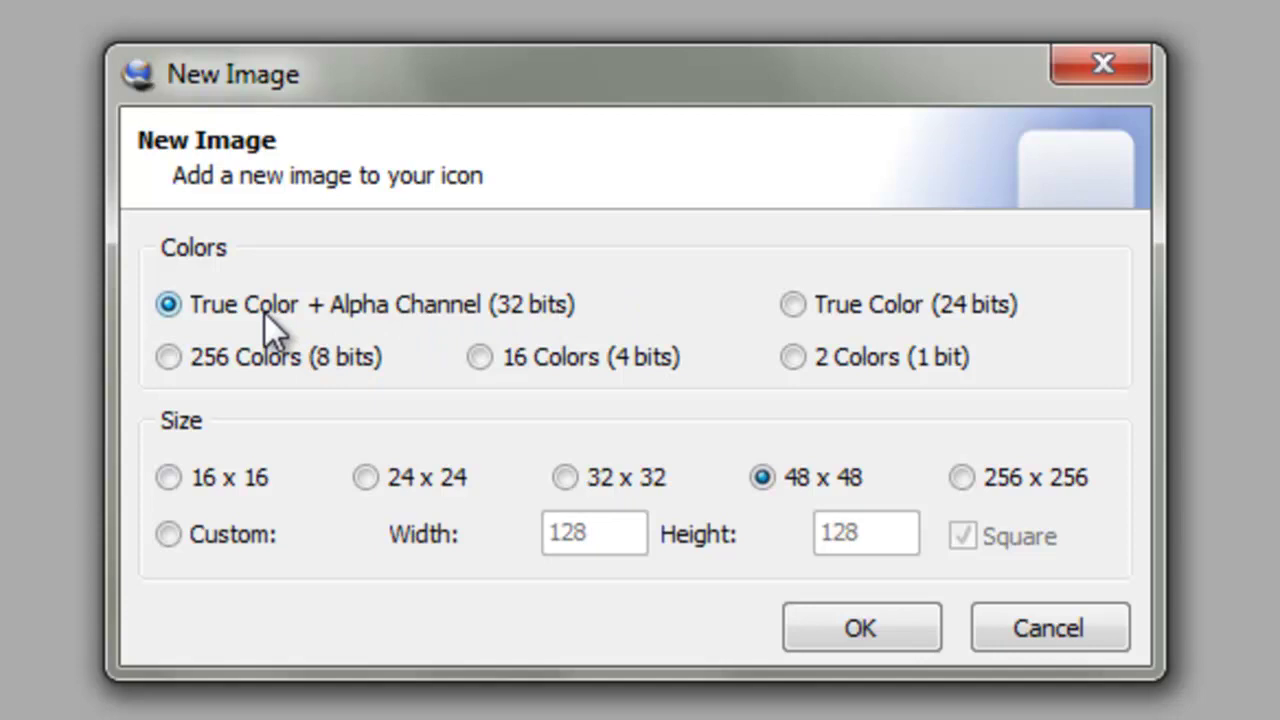
left_click(975, 480)
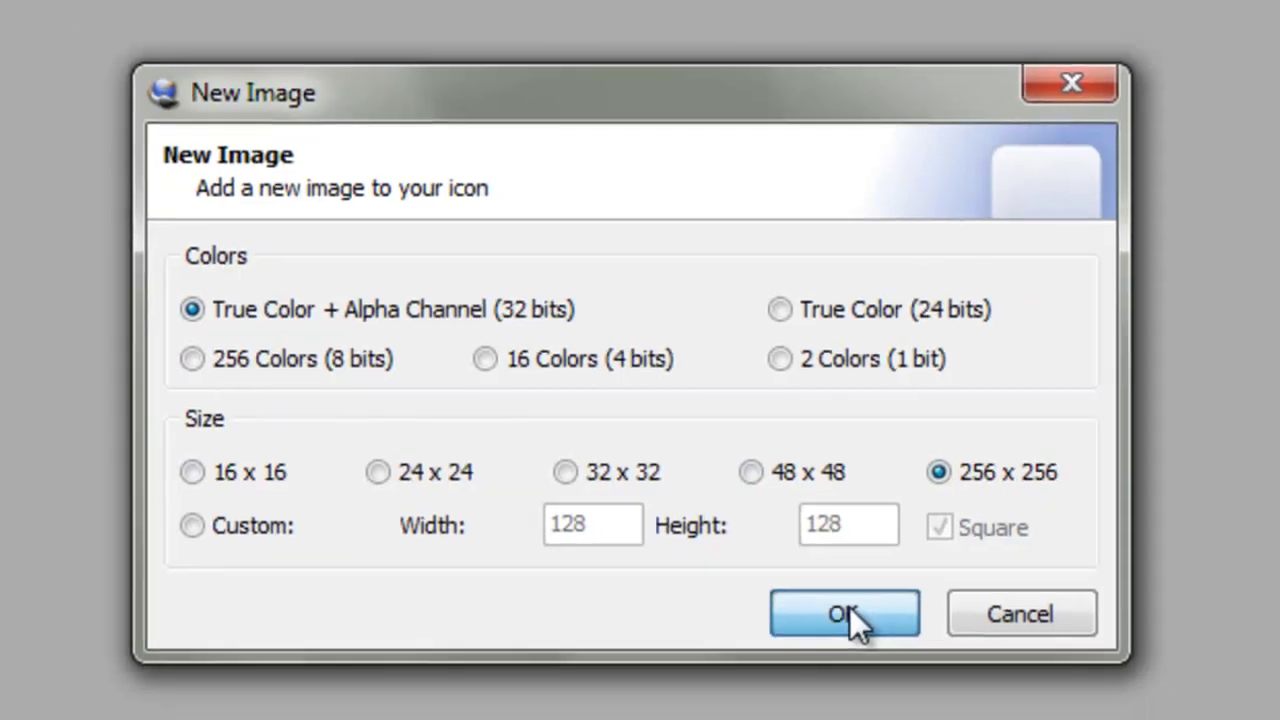
left_click(850, 610)
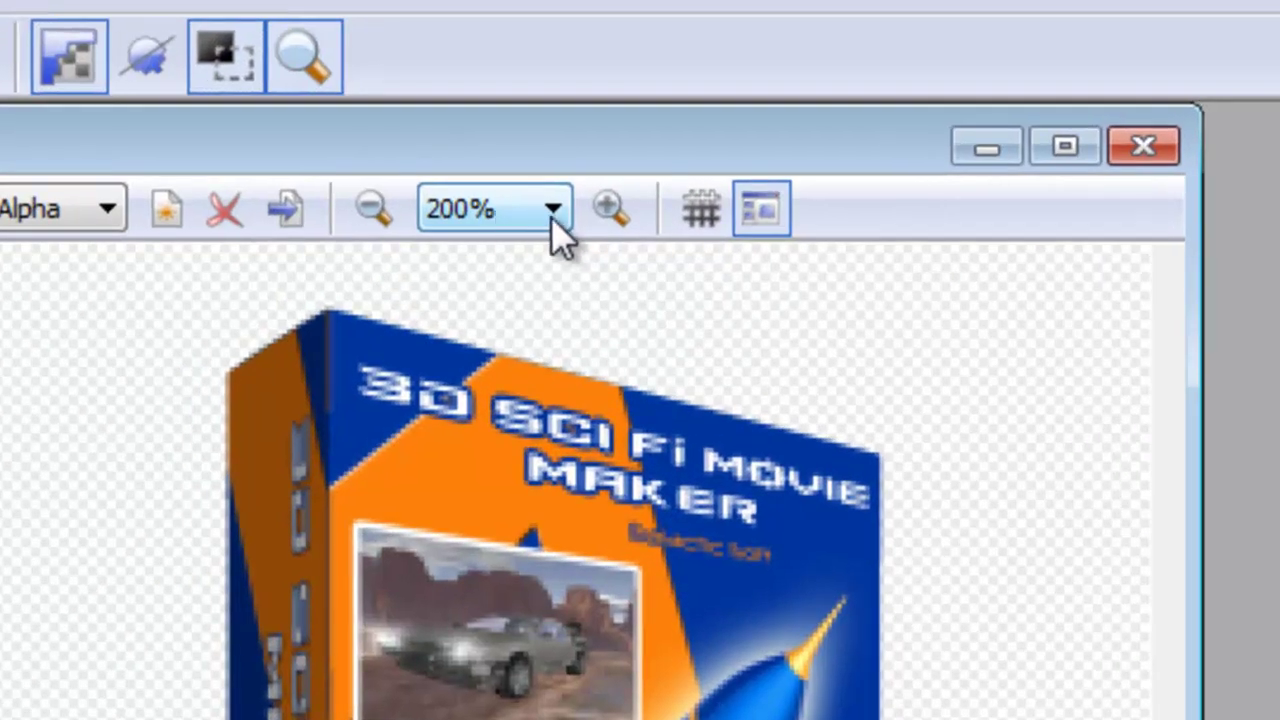
- Set the zoom of the box icon image to 100%
left_click(553, 216)
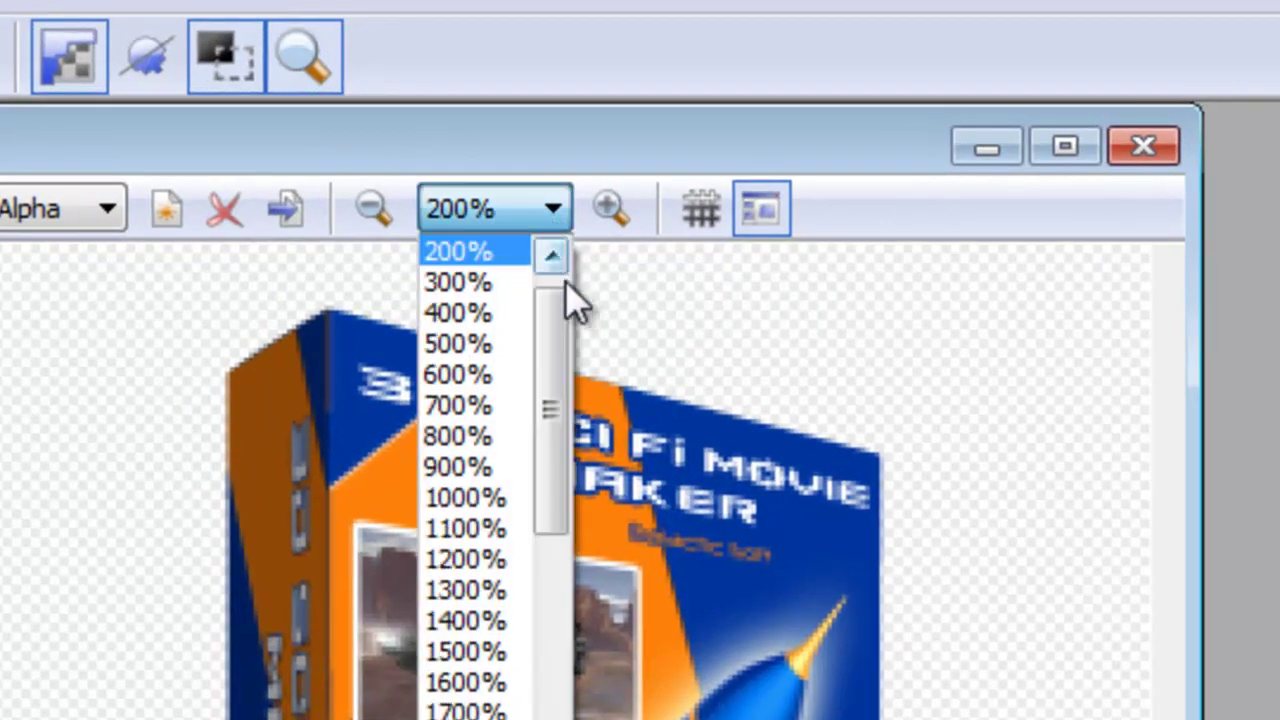
left_click_drag(558, 363, 565, 345)
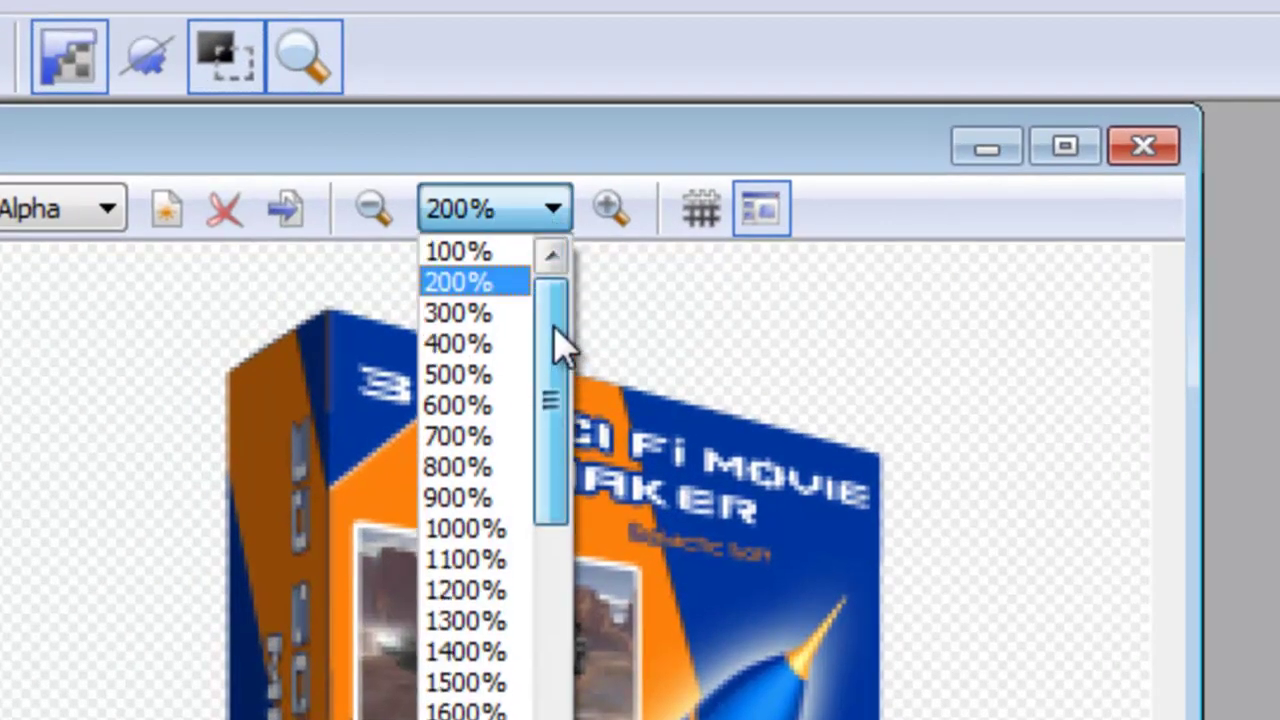
left_click(500, 253)
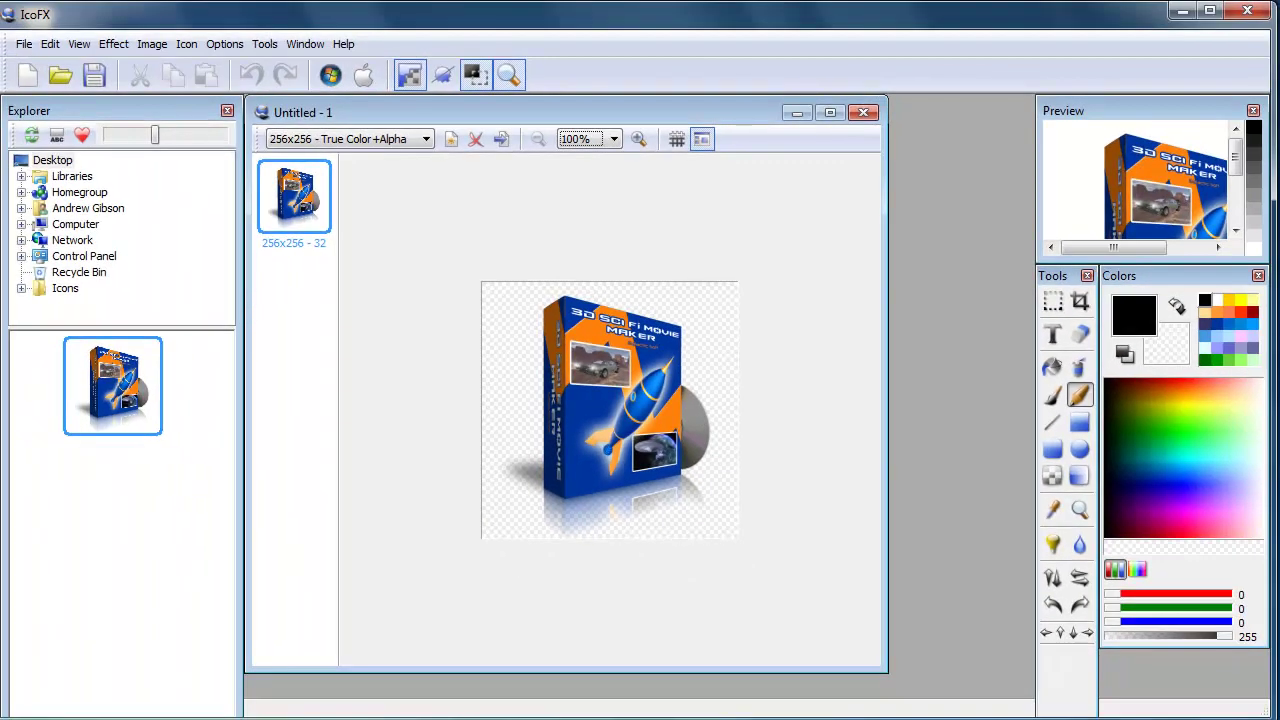
left_click(618, 550)
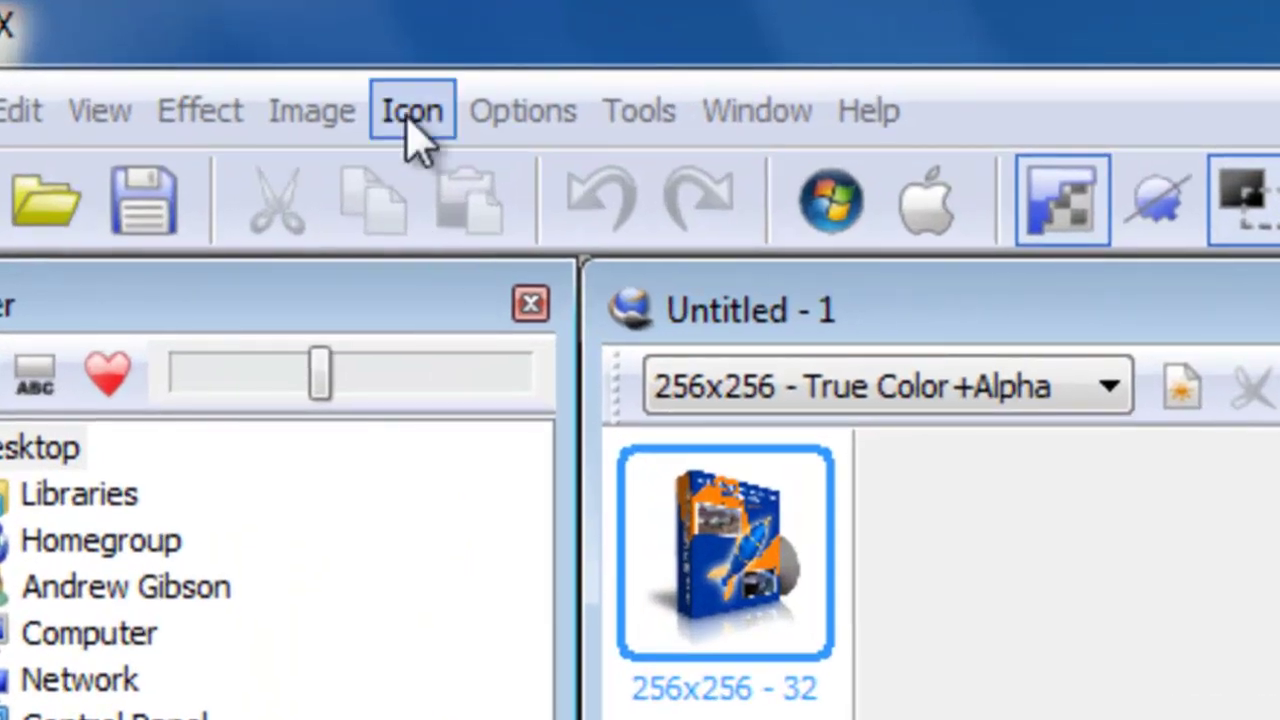
- Create a Windows icon from the current box image using the preselected sizes and color formats
left_click(412, 115)
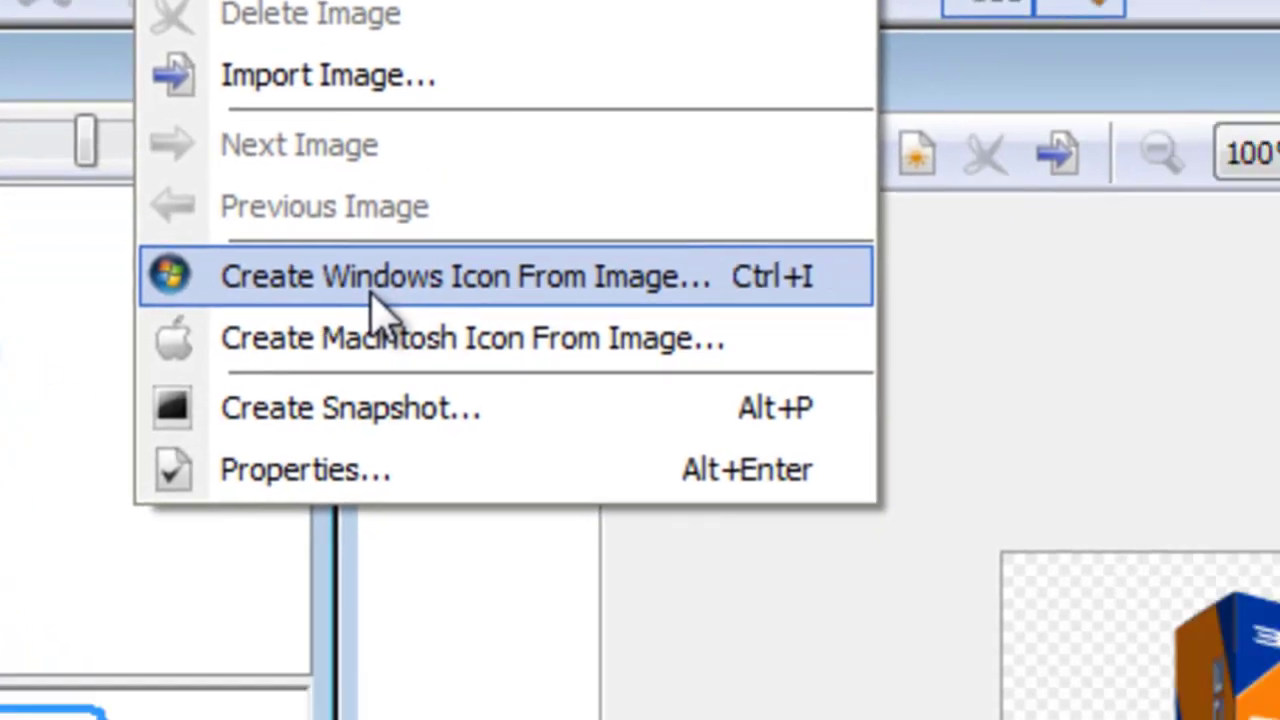
left_click(509, 358)
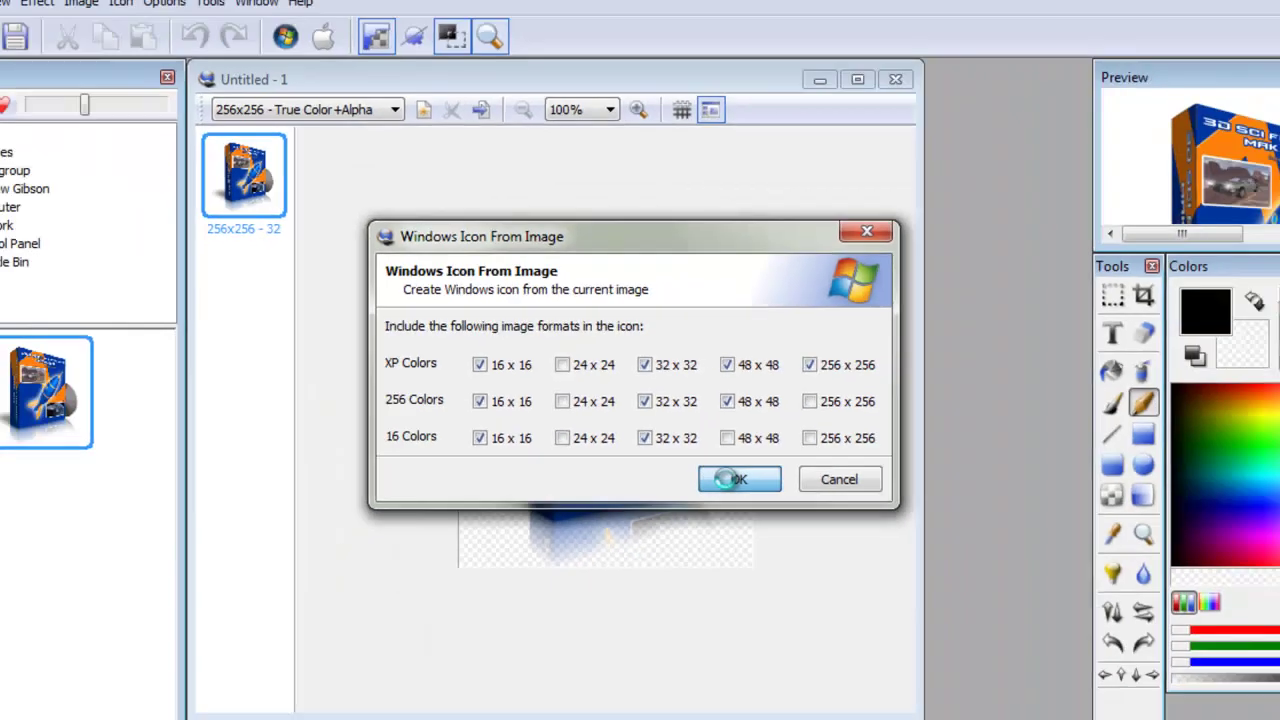
left_click(818, 624)
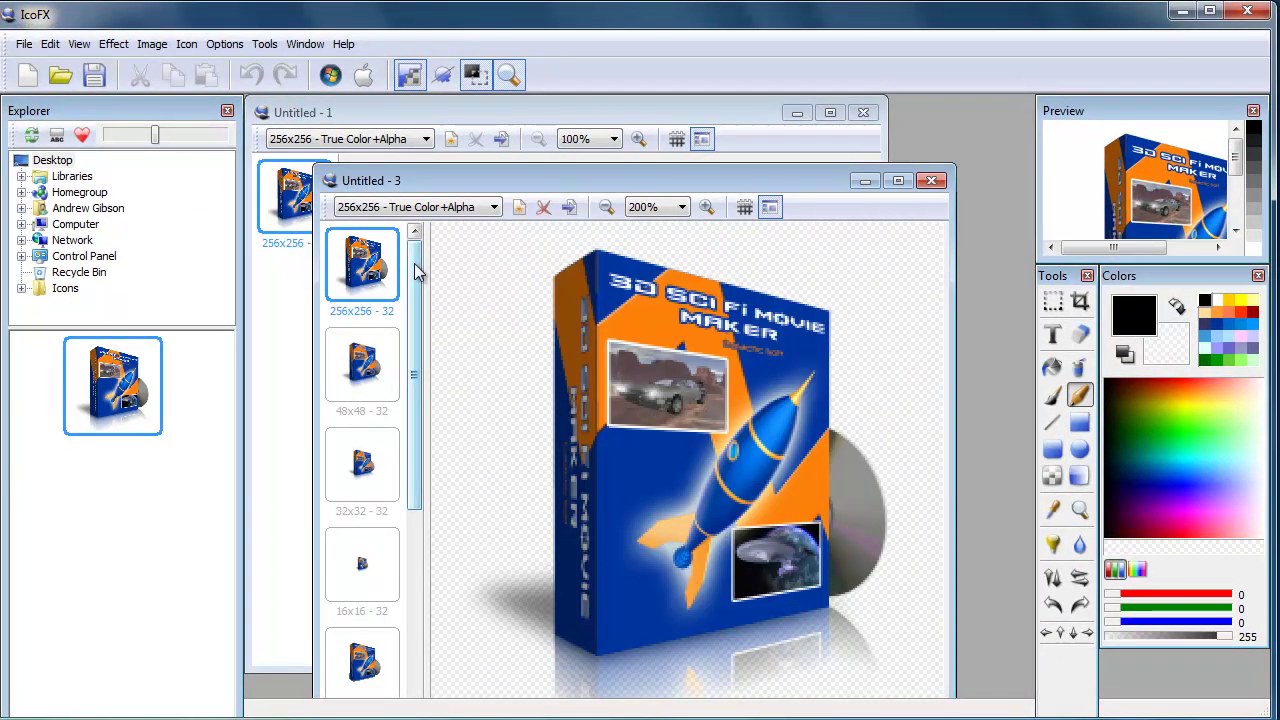
- Save the new multi-size box icon to the Desktop as a Windows Icon file named "galacticsoft.ico"
mouse_move(418, 272)
left_mouse_down()
mouse_move(434, 491)
mouse_move(420, 337)
mouse_move(432, 260)
left_mouse_up()
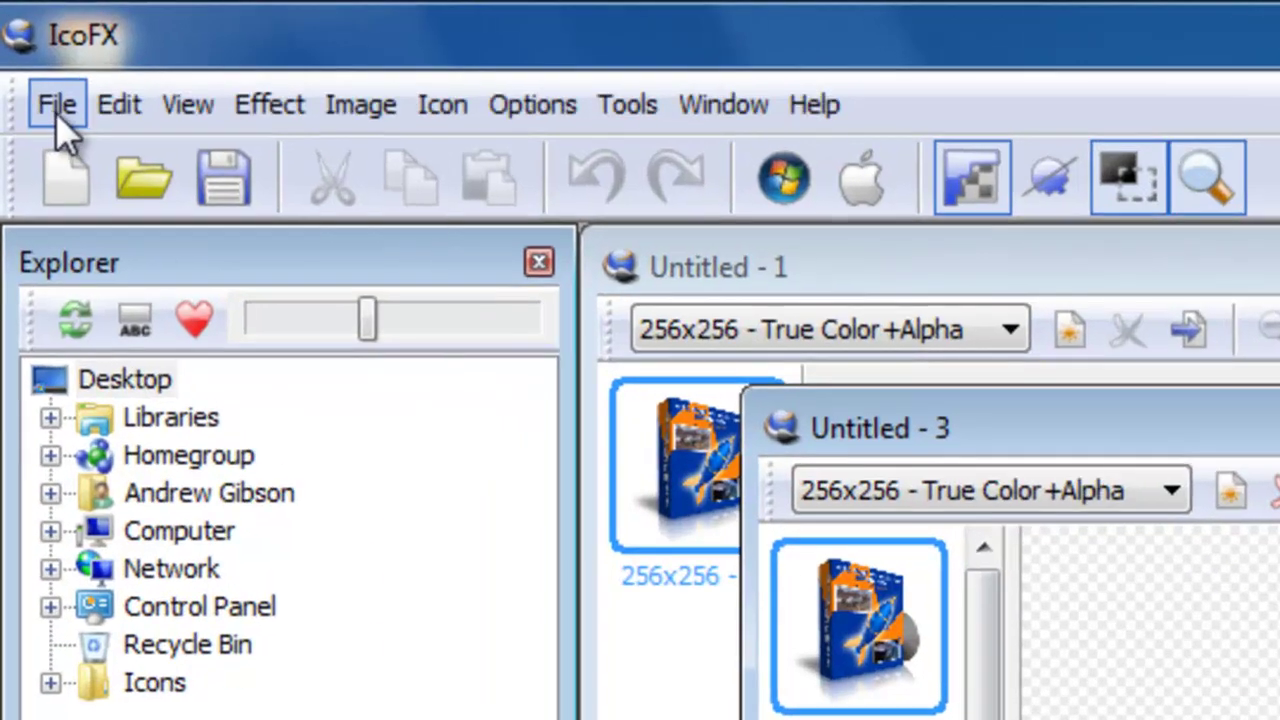
left_click(24, 44)
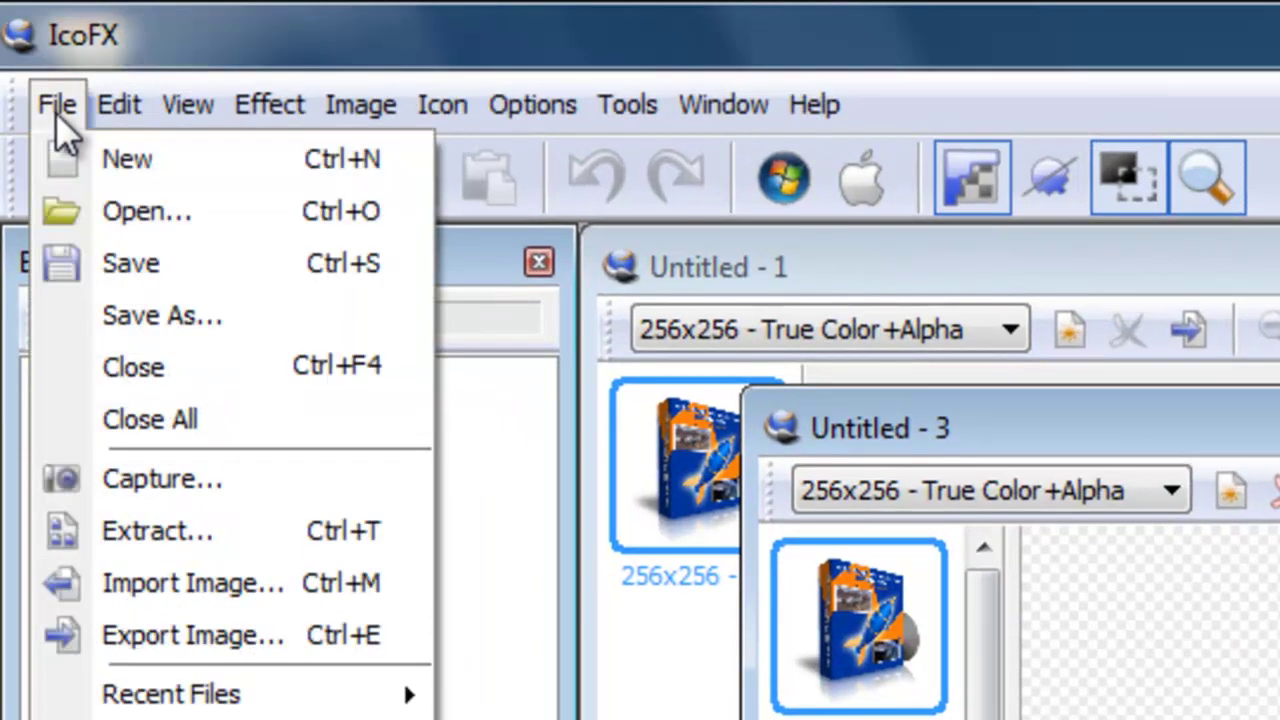
left_click(170, 322)
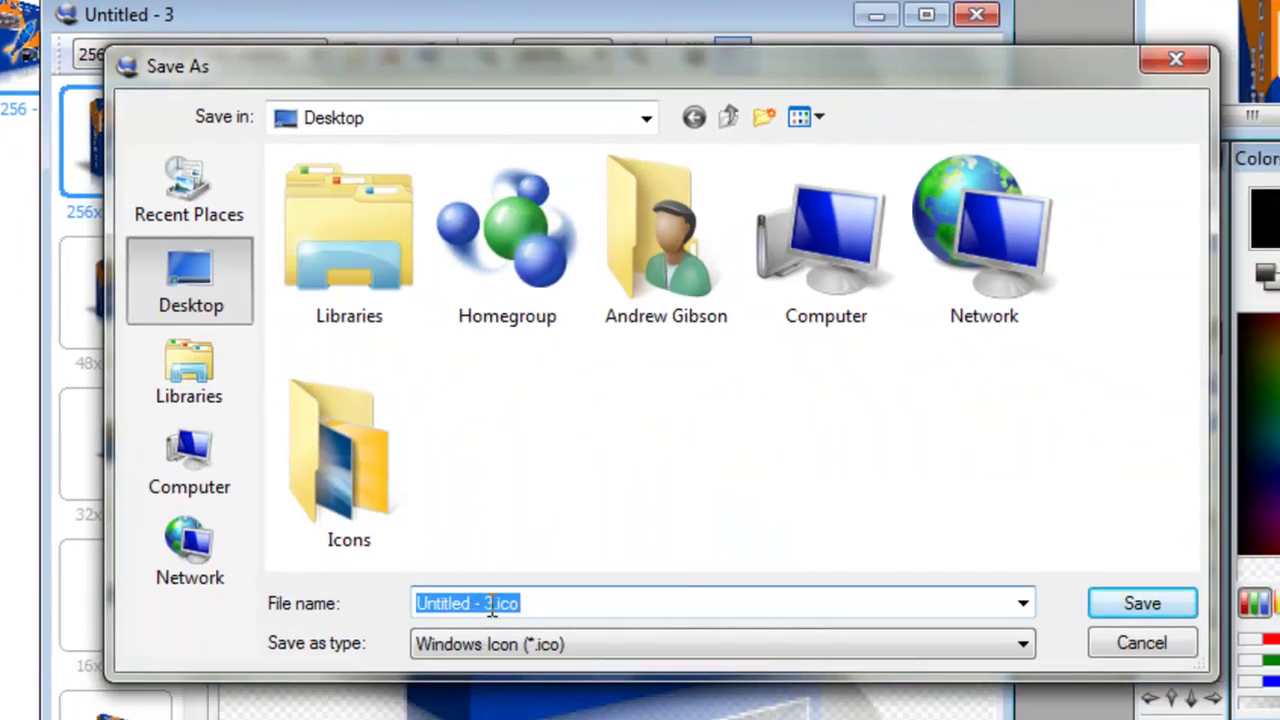
left_click_drag(567, 663, 448, 658)
key("BackSpace")
type("galacti")
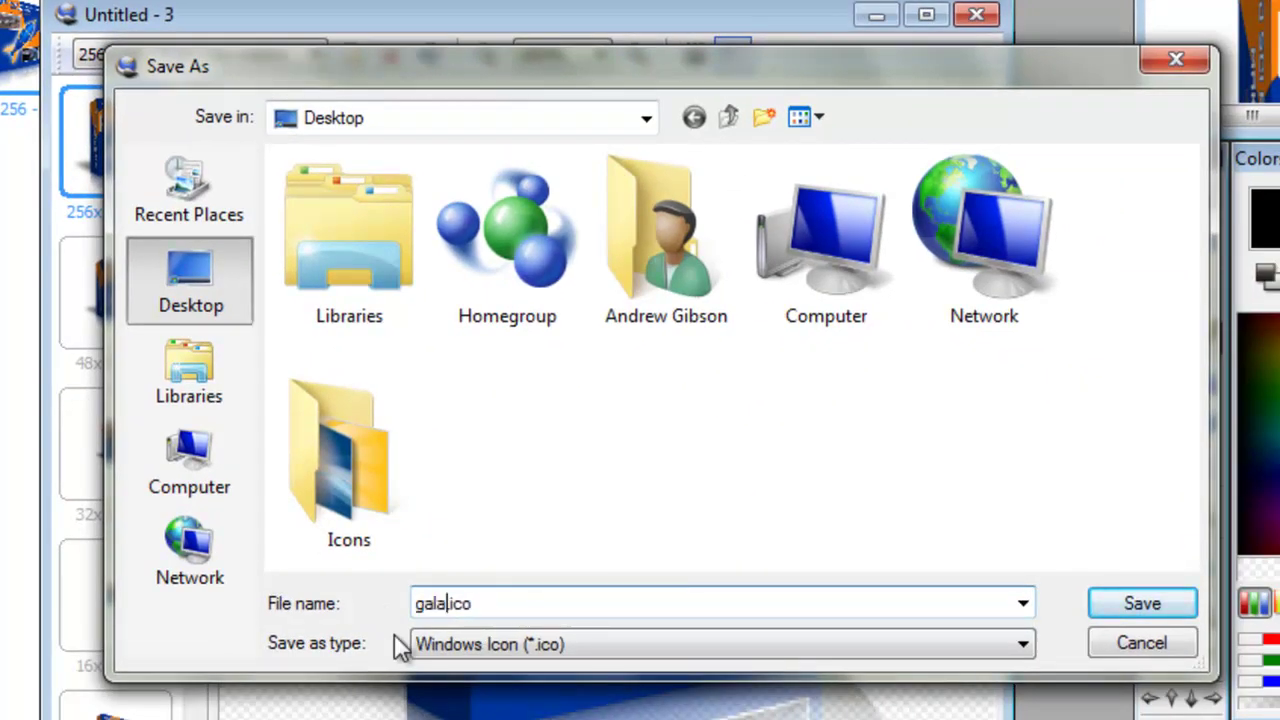
type("csoft")
left_click(1117, 601)
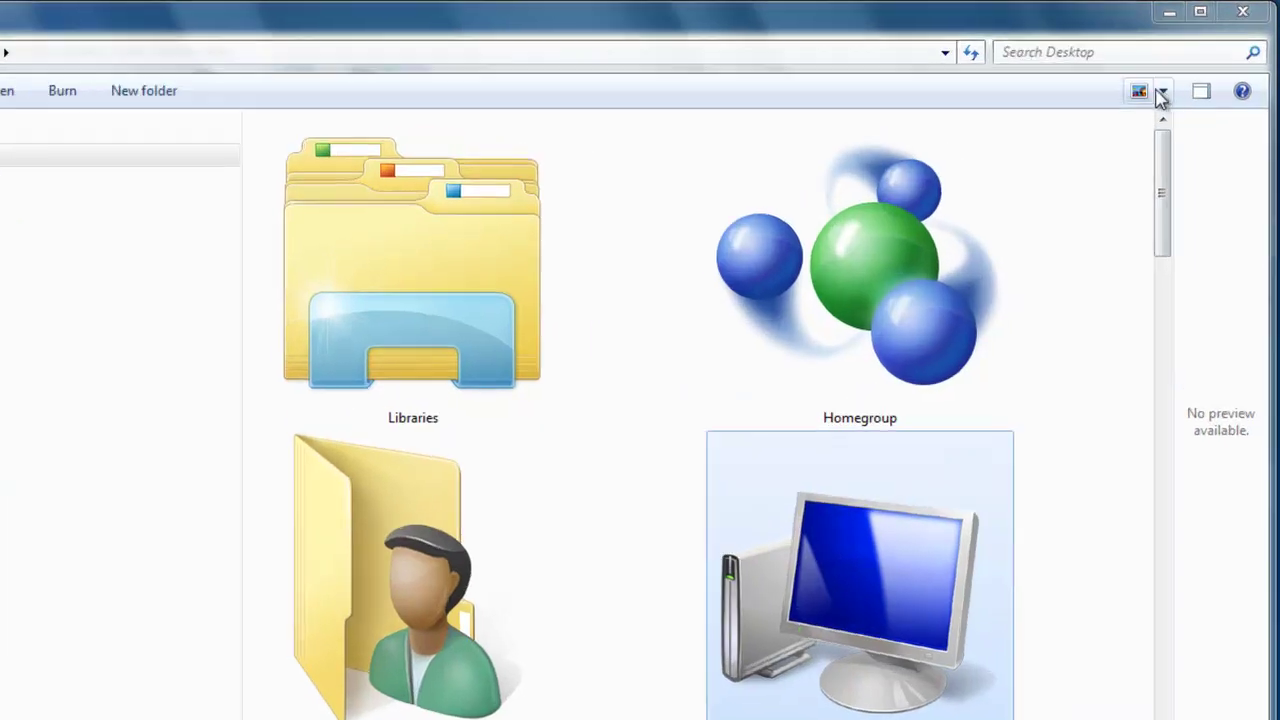
- Switch to Windows Explorer and inspect the galacticsoft.ico file in the Desktop folder at the Extra Large Icons size
left_click(1160, 93)
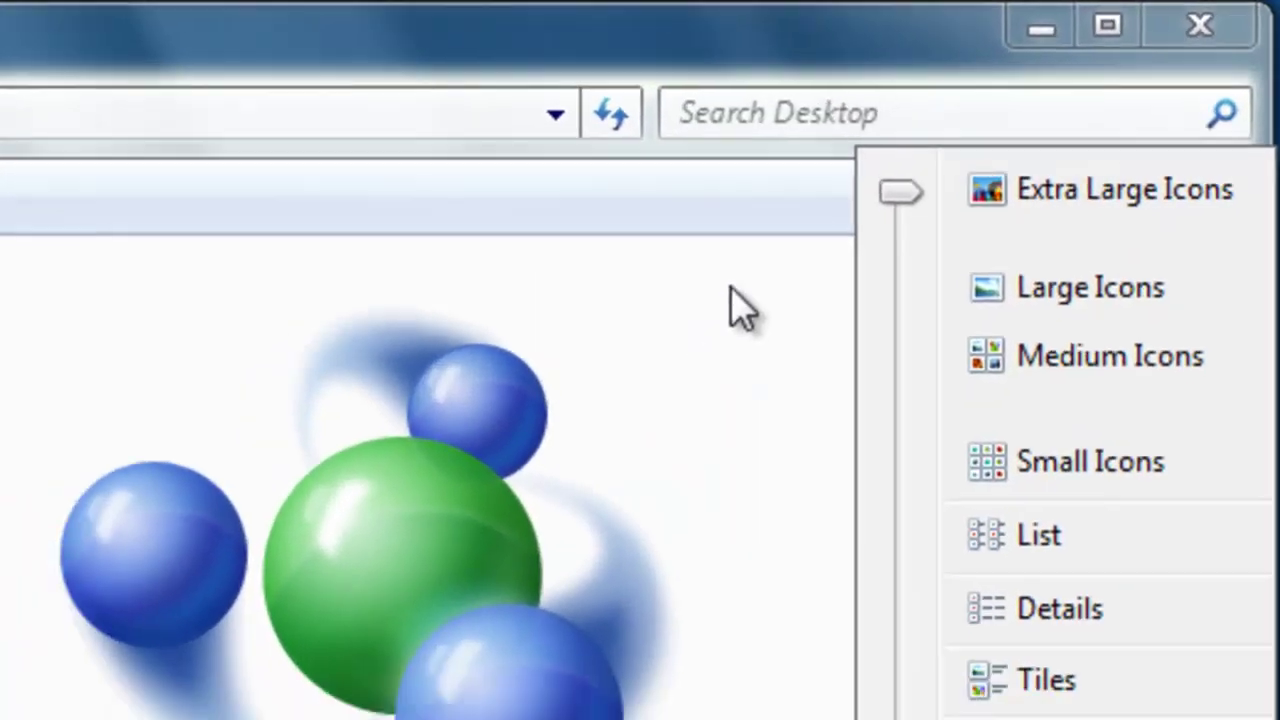
left_click(740, 310)
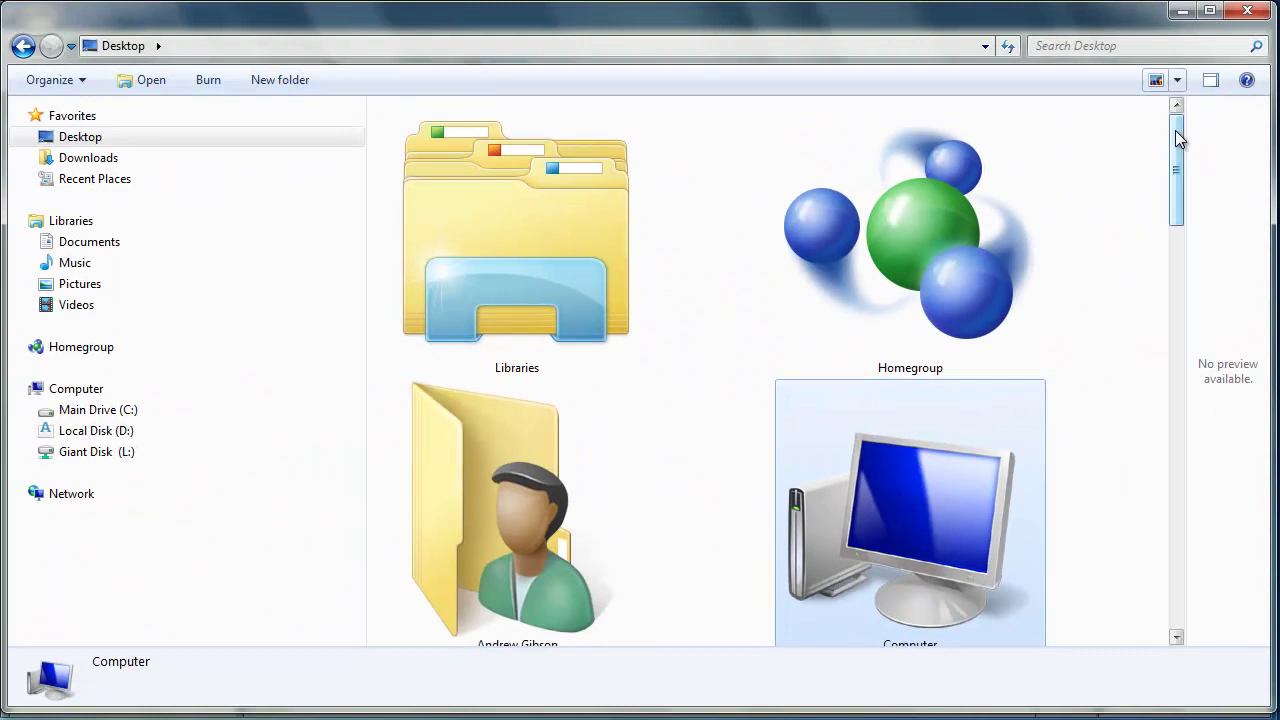
left_click_drag(1175, 130, 1178, 447)
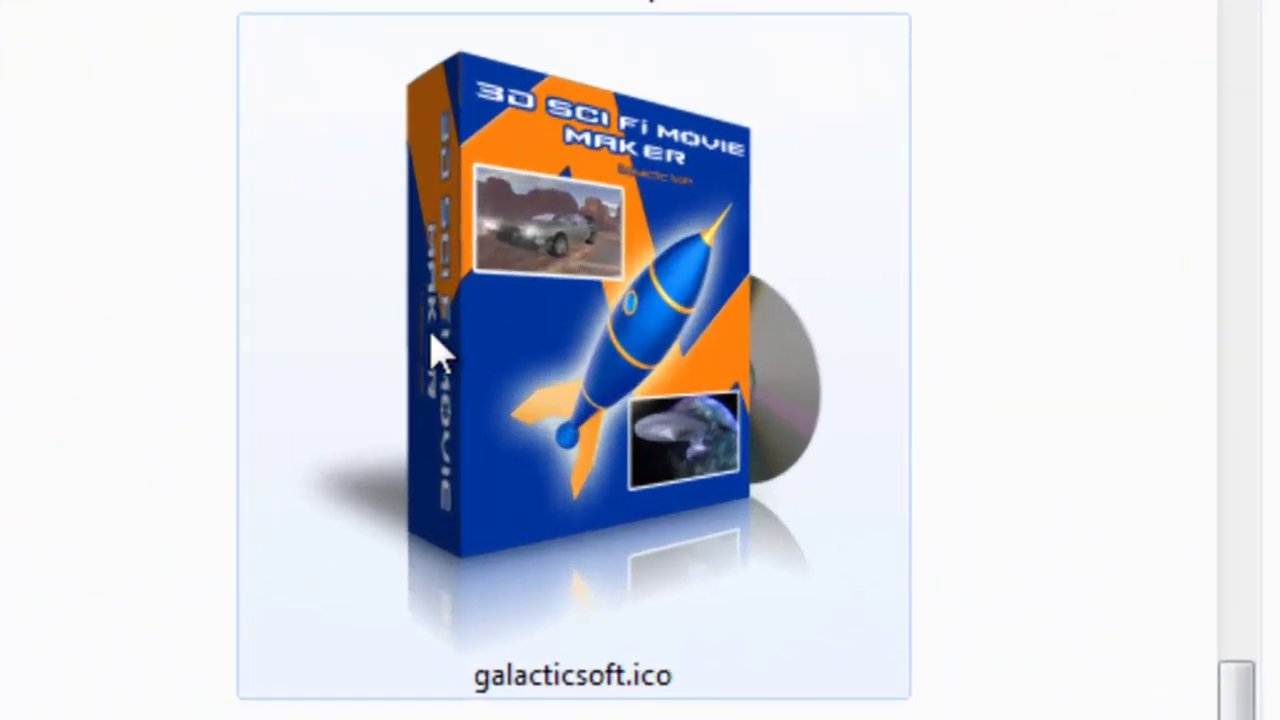
mouse_move(962, 342)
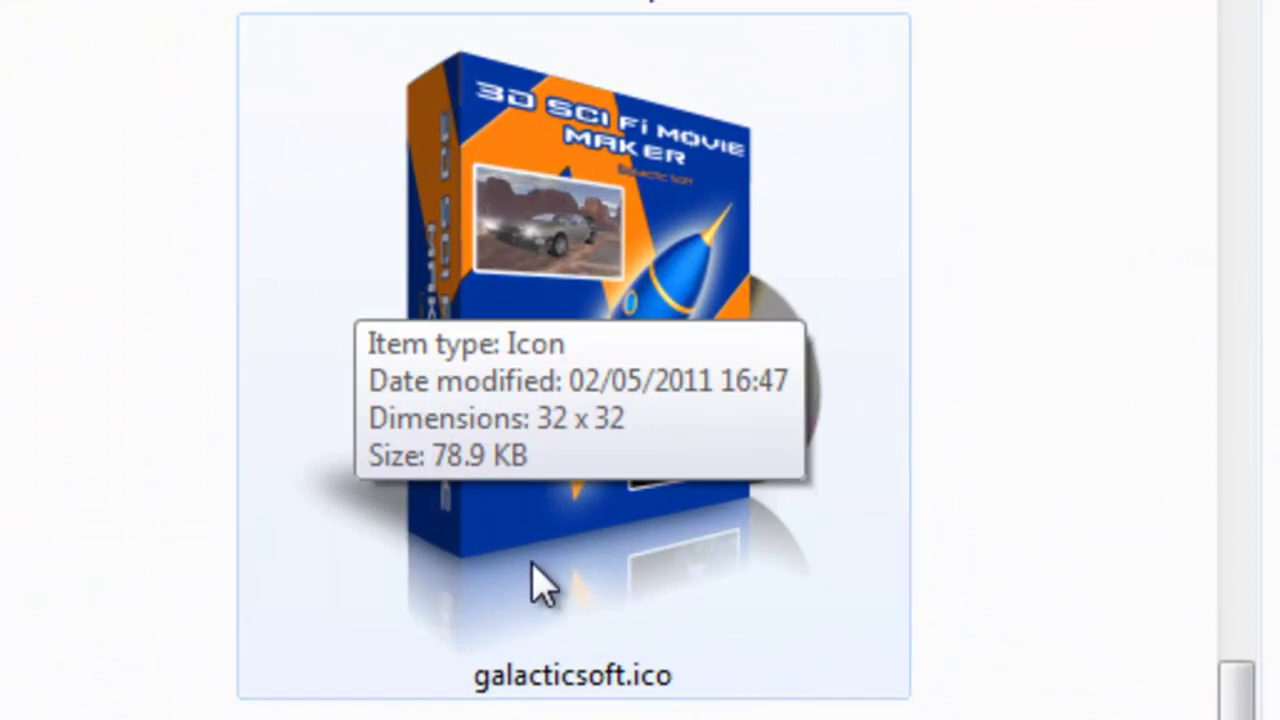